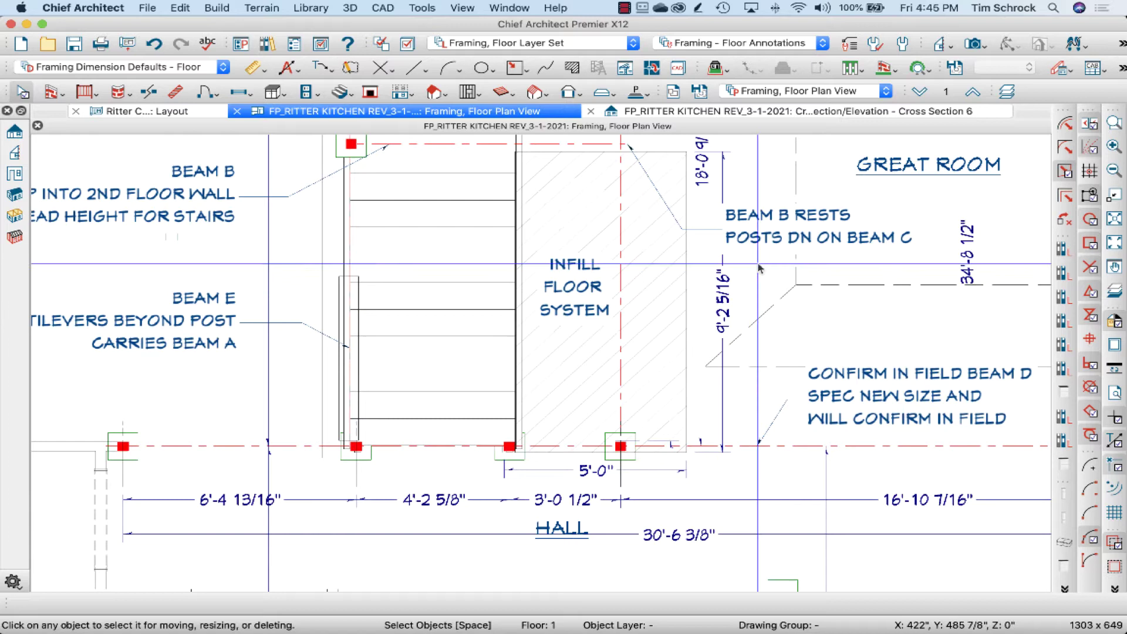
Review the stair's railing and newel/baluster settings, then close them without changes.
{"action": "left_click", "coordinate": [456, 239]}
{"action": "double_click", "coordinate": [453, 239]}
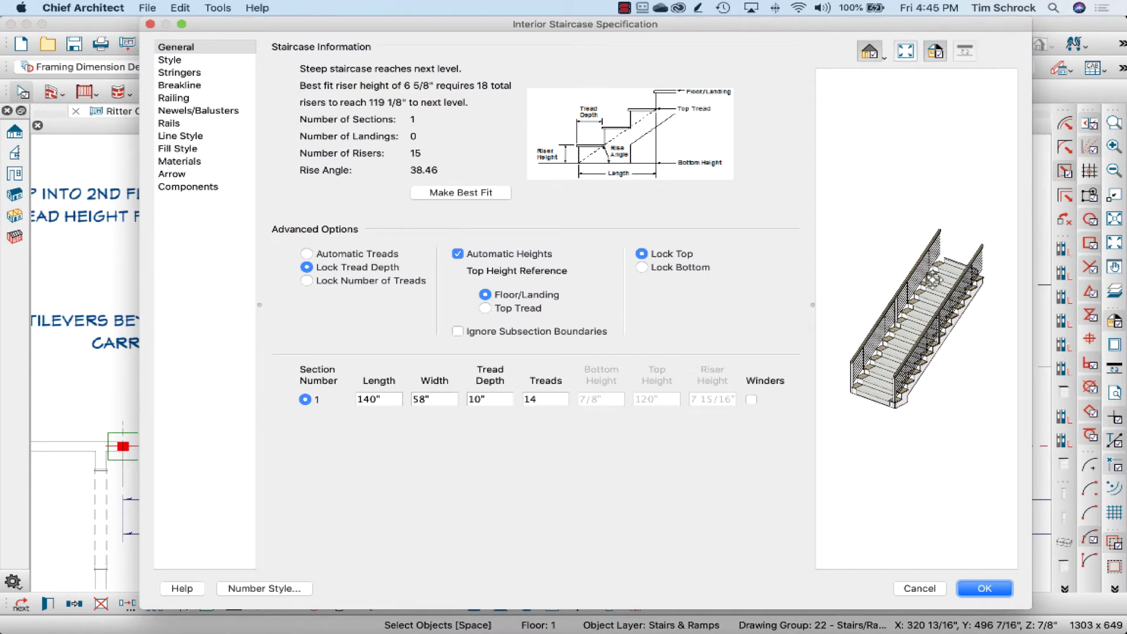
{"action": "left_click", "coordinate": [196, 100]}
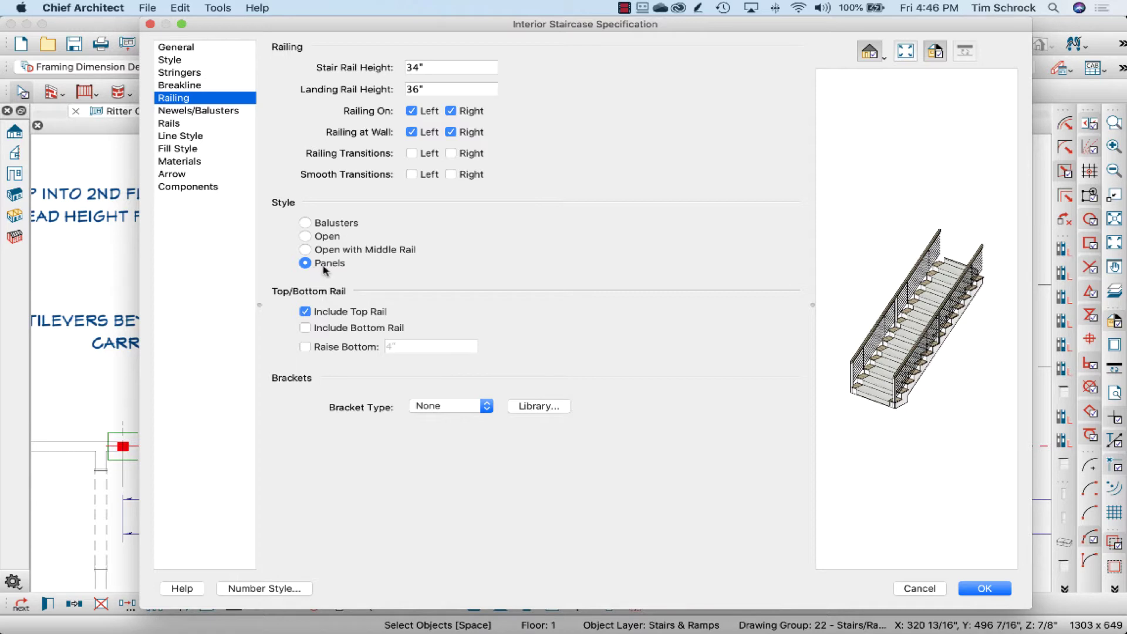
{"action": "left_click", "coordinate": [201, 112]}
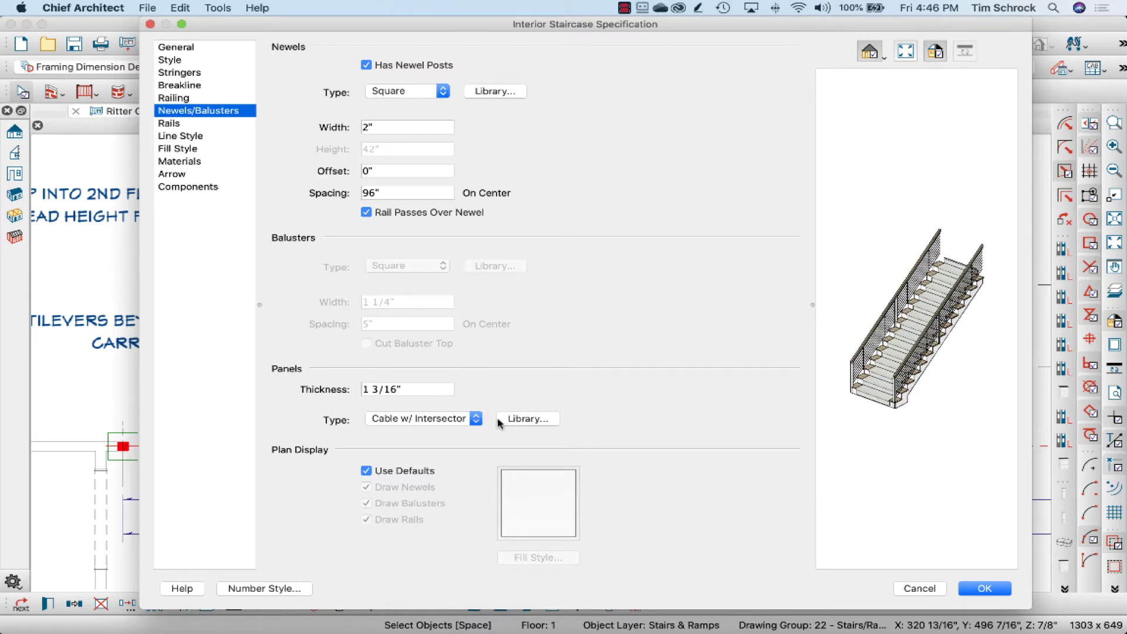
{"action": "left_click", "coordinate": [920, 589]}
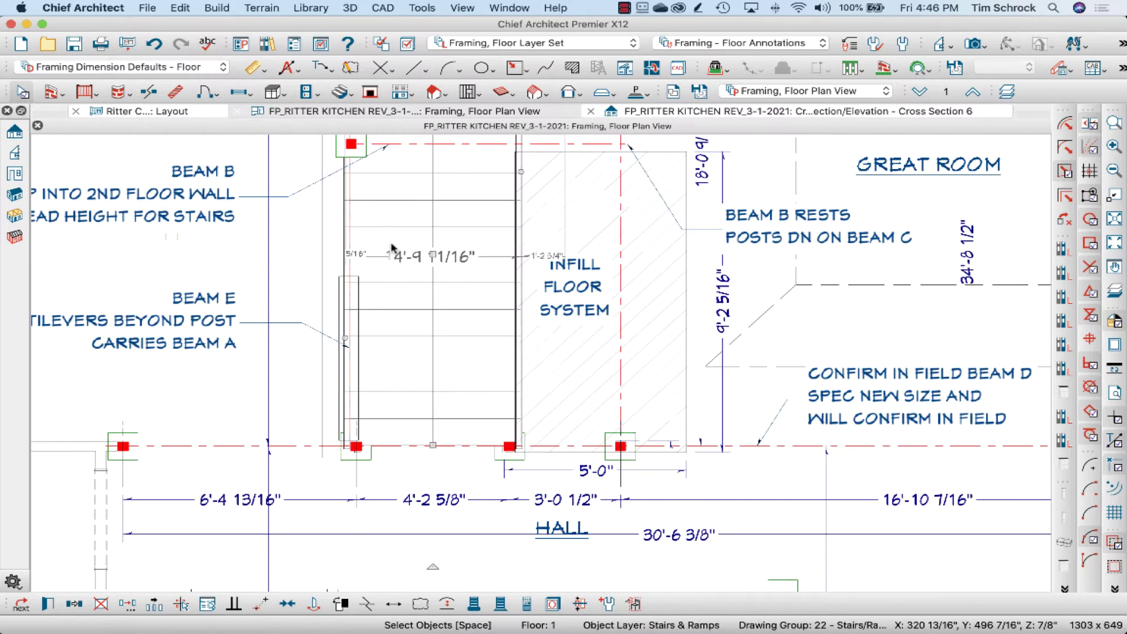
Cut a backclipped cross section across the stairs to create Cross Section 7.
{"action": "left_click", "coordinate": [973, 44]}
{"action": "left_click", "coordinate": [939, 44]}
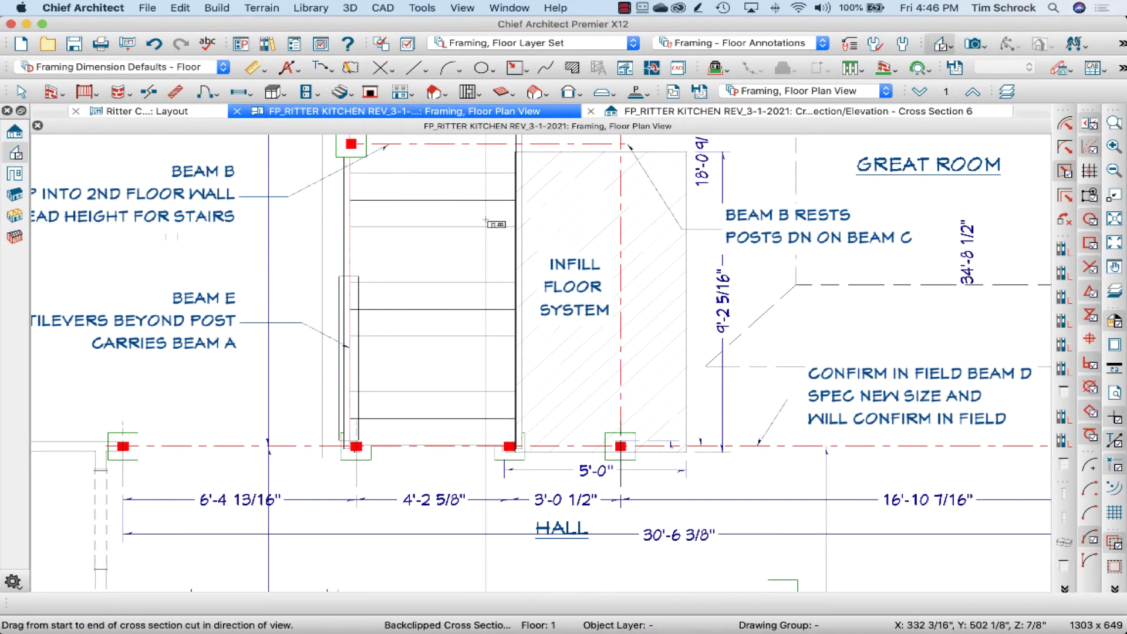
{"action": "left_click_drag", "start_coordinate": [324, 271], "coordinate": [467, 267]}
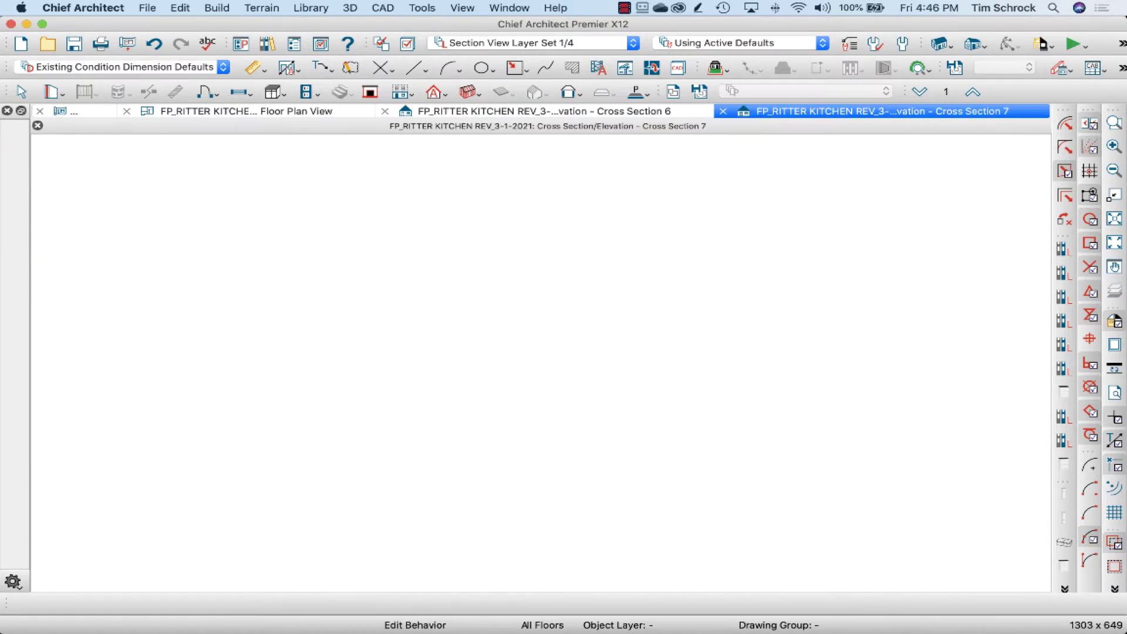
Zoom into the stair area of the section and check the grey solid beneath the stairs.
{"action": "key", "text": "z"}
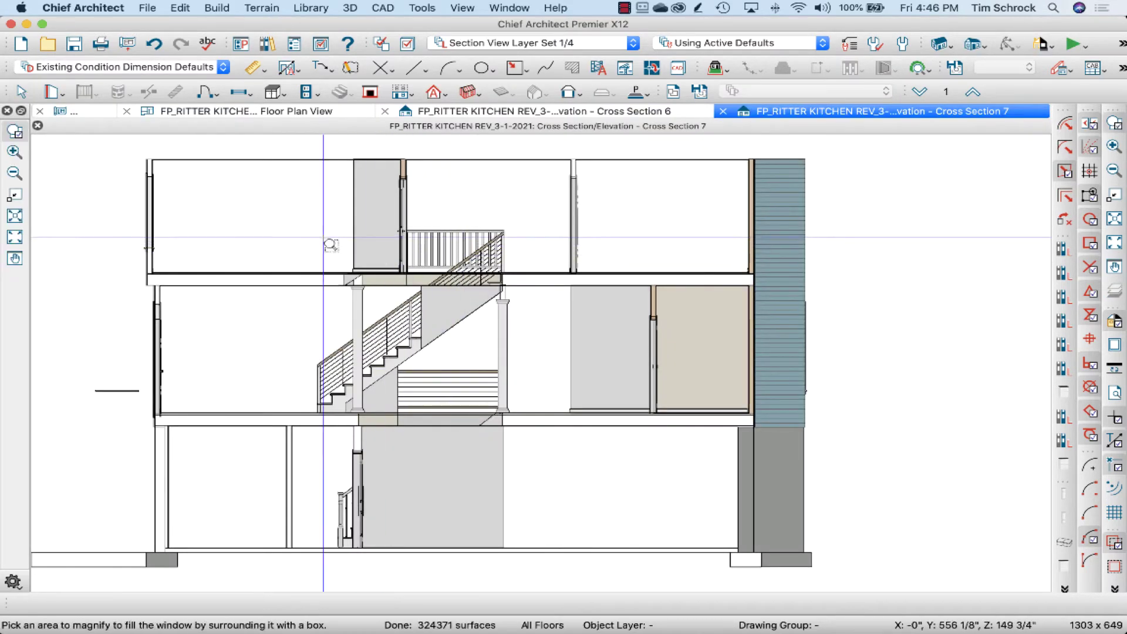
{"action": "left_click_drag", "start_coordinate": [282, 224], "coordinate": [555, 400]}
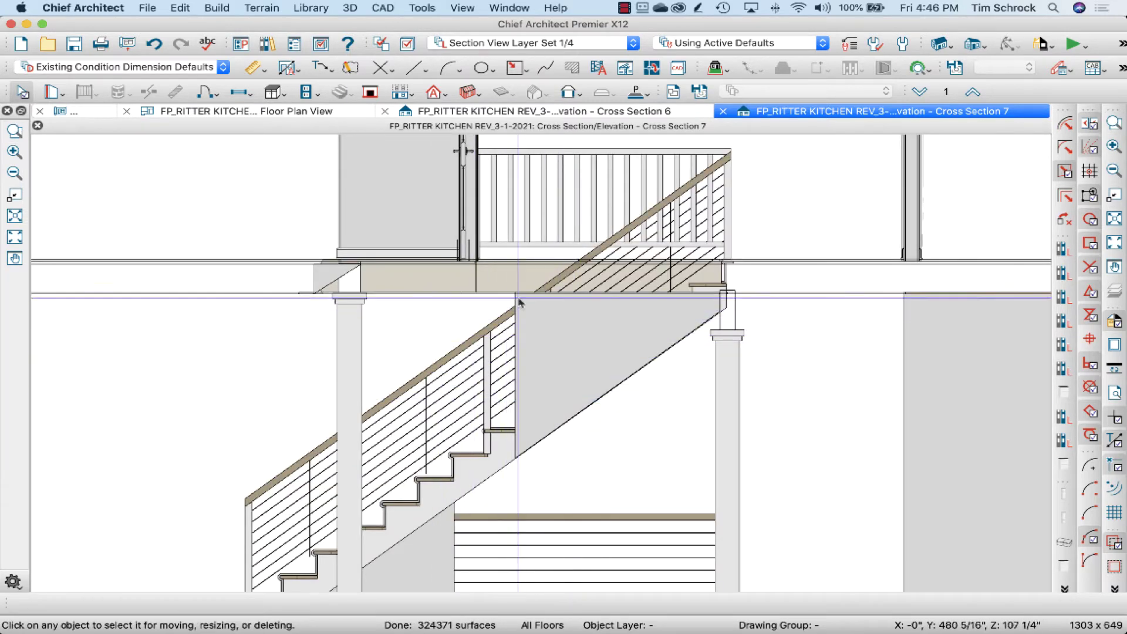
{"action": "left_click", "coordinate": [541, 341]}
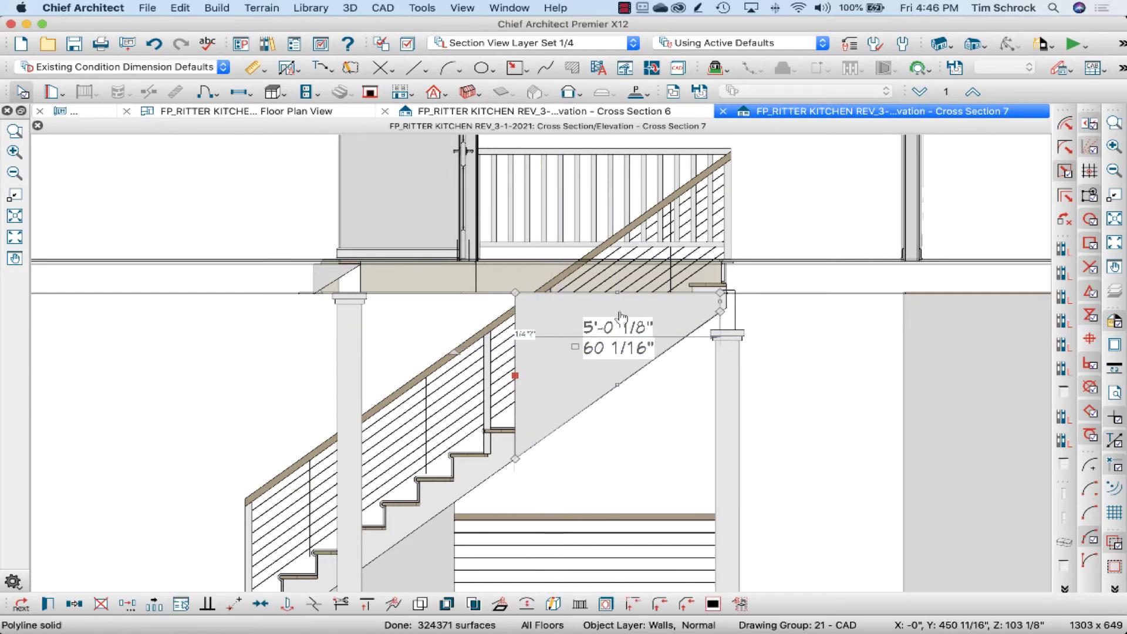
{"action": "key", "text": "Escape"}
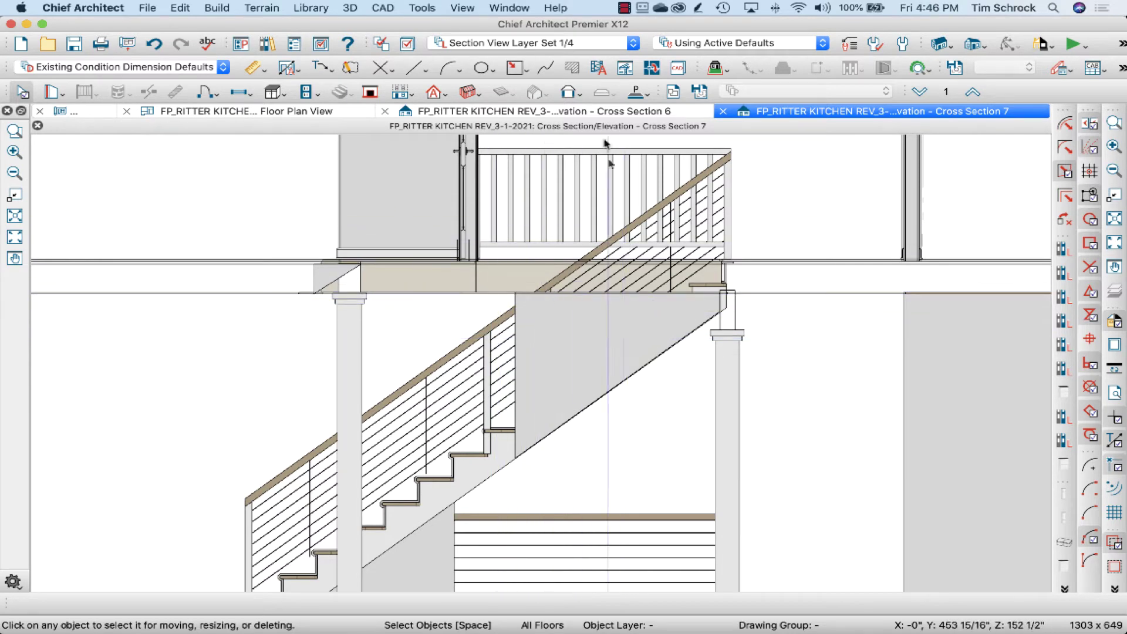
In the framing plan, review the stair's settings, then drag its bottom end up to shorten the run.
{"action": "left_click", "coordinate": [297, 115]}
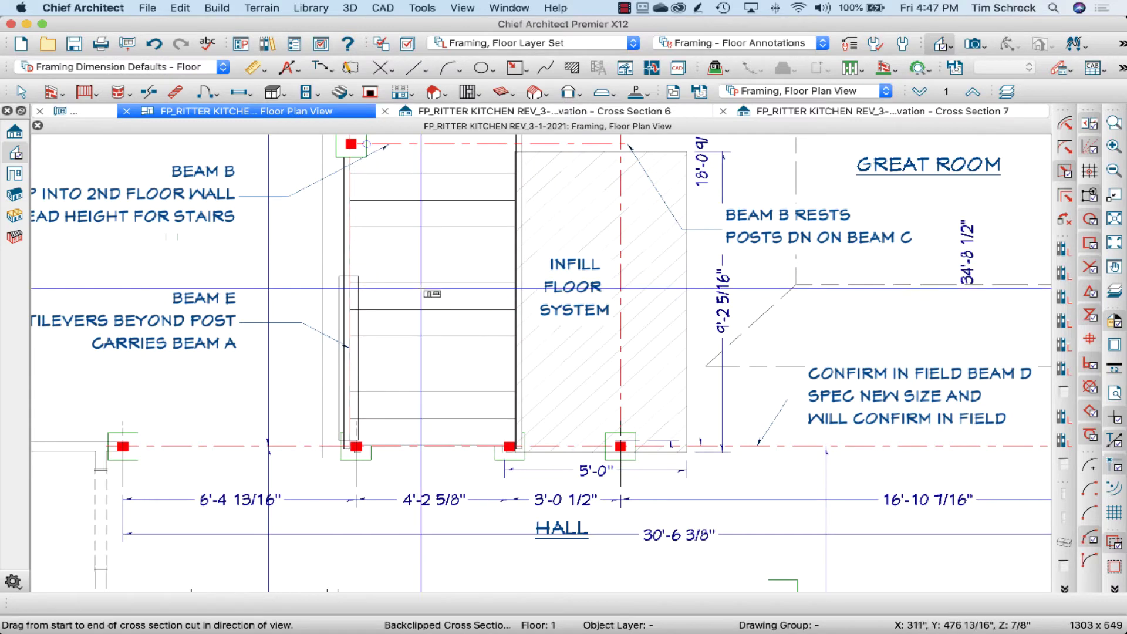
{"action": "key", "text": "space"}
{"action": "left_click", "coordinate": [421, 269]}
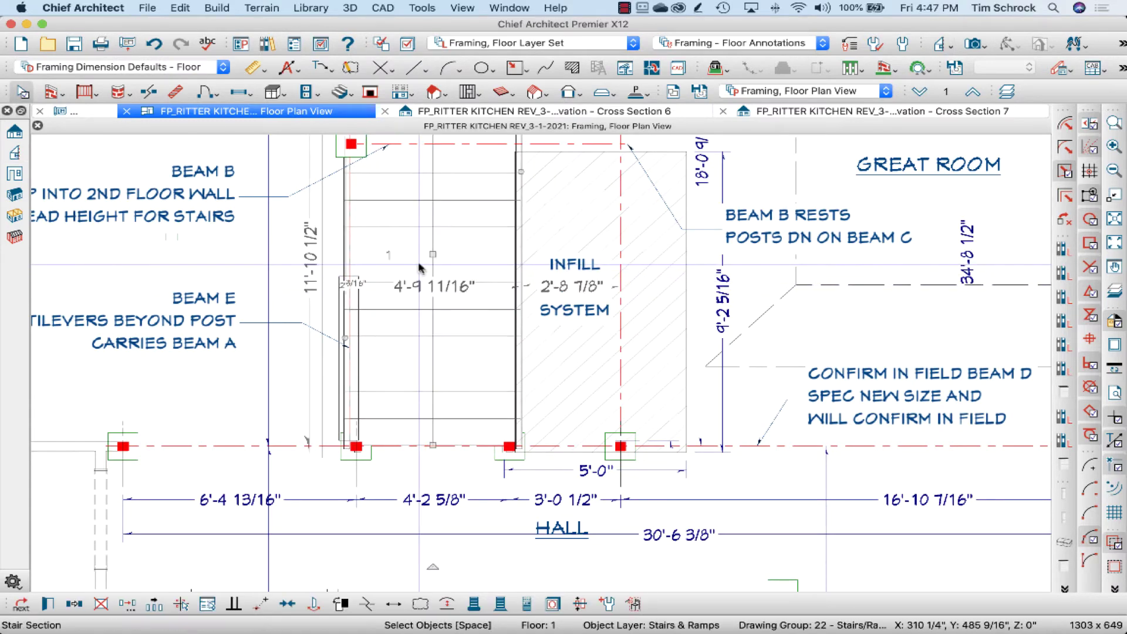
{"action": "double_click", "coordinate": [420, 269]}
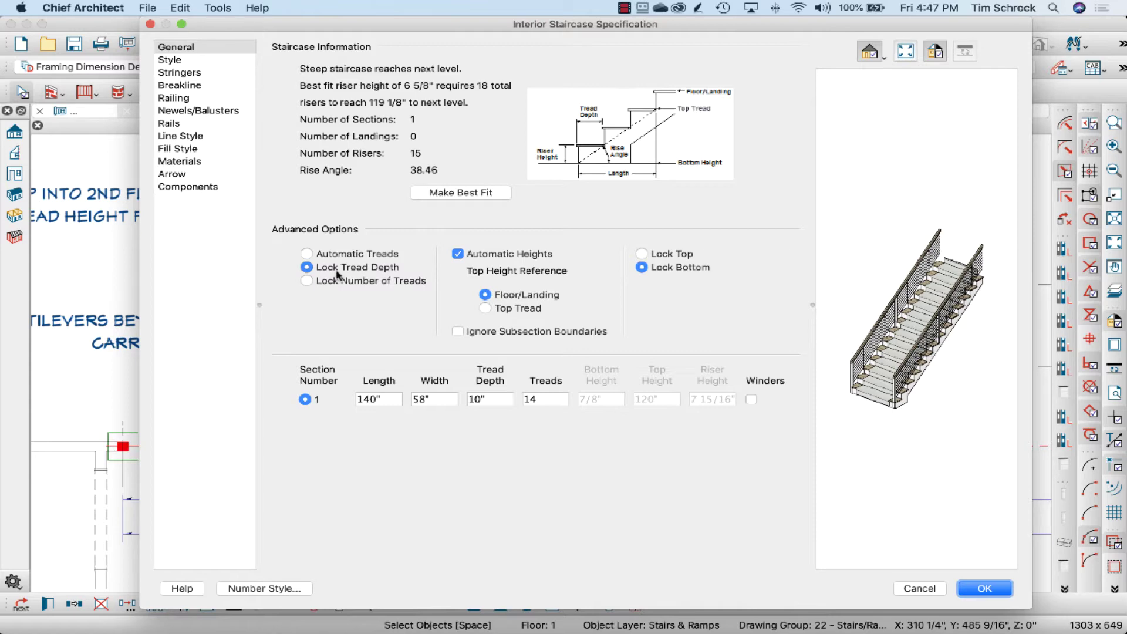
{"action": "left_click", "coordinate": [920, 588]}
{"action": "left_click_drag", "start_coordinate": [427, 441], "coordinate": [433, 282]}
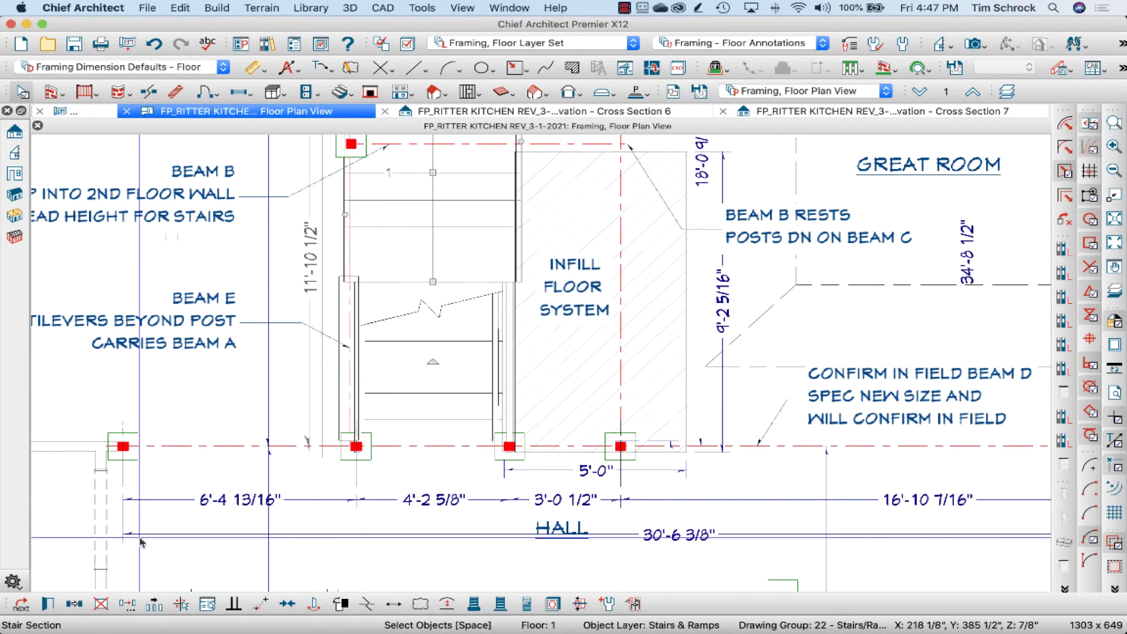
Place a copy of the stair section below, then shorten its bottom and resize its left edge.
{"action": "left_click", "coordinate": [77, 607]}
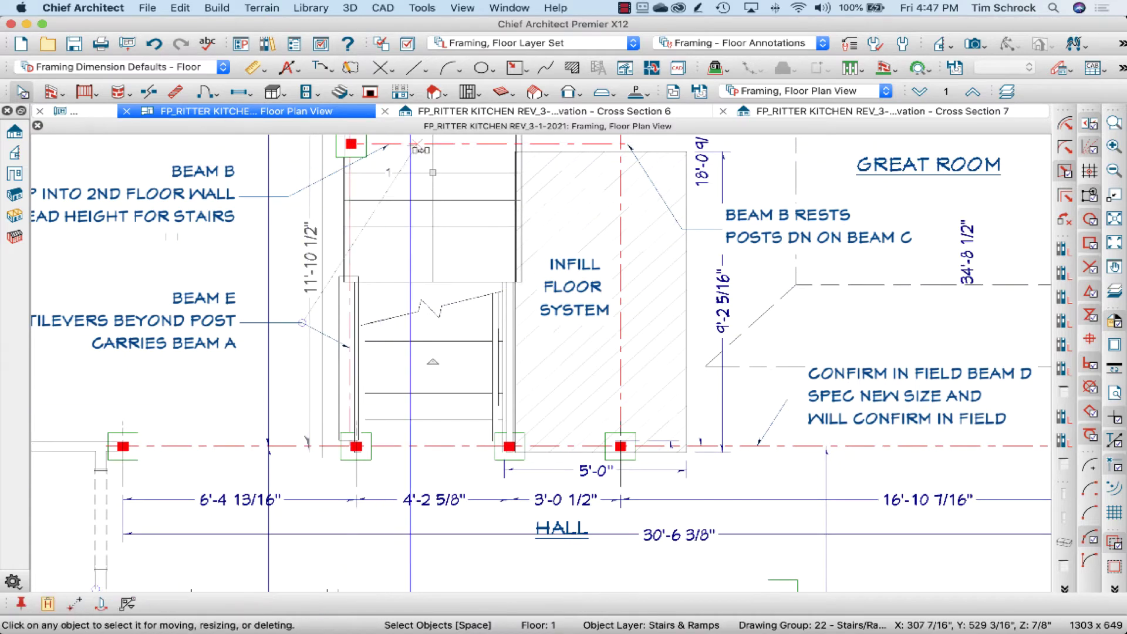
{"action": "scroll", "coordinate": [419, 228], "scroll_direction": "down", "scroll_amount": 1}
{"action": "scroll", "coordinate": [419, 228], "scroll_direction": "down", "scroll_amount": 1}
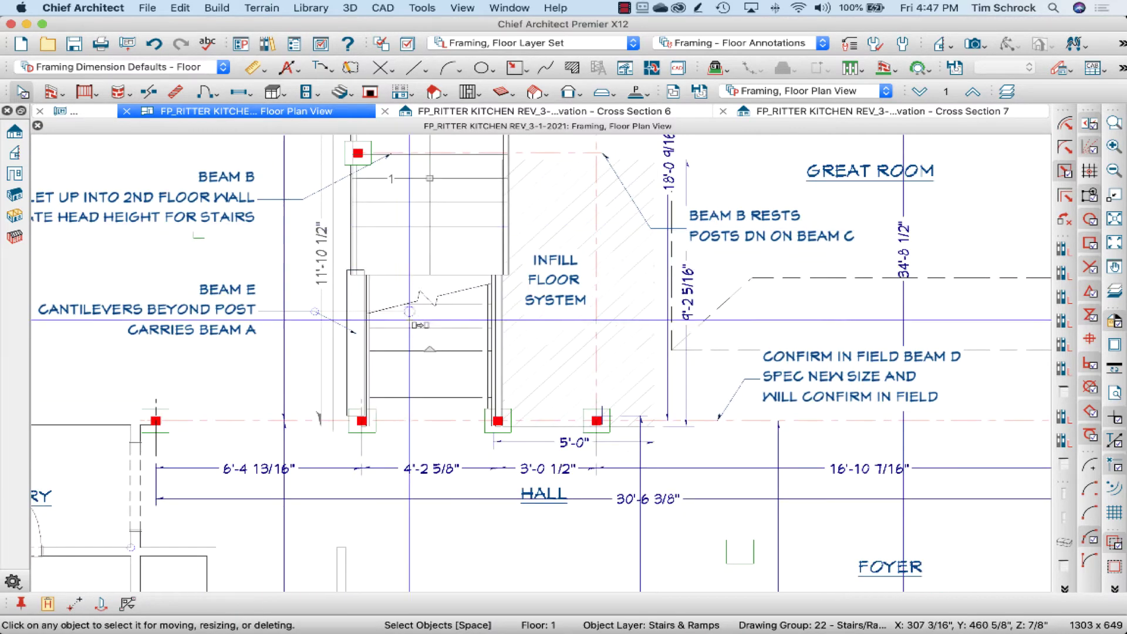
{"action": "left_click", "coordinate": [429, 387]}
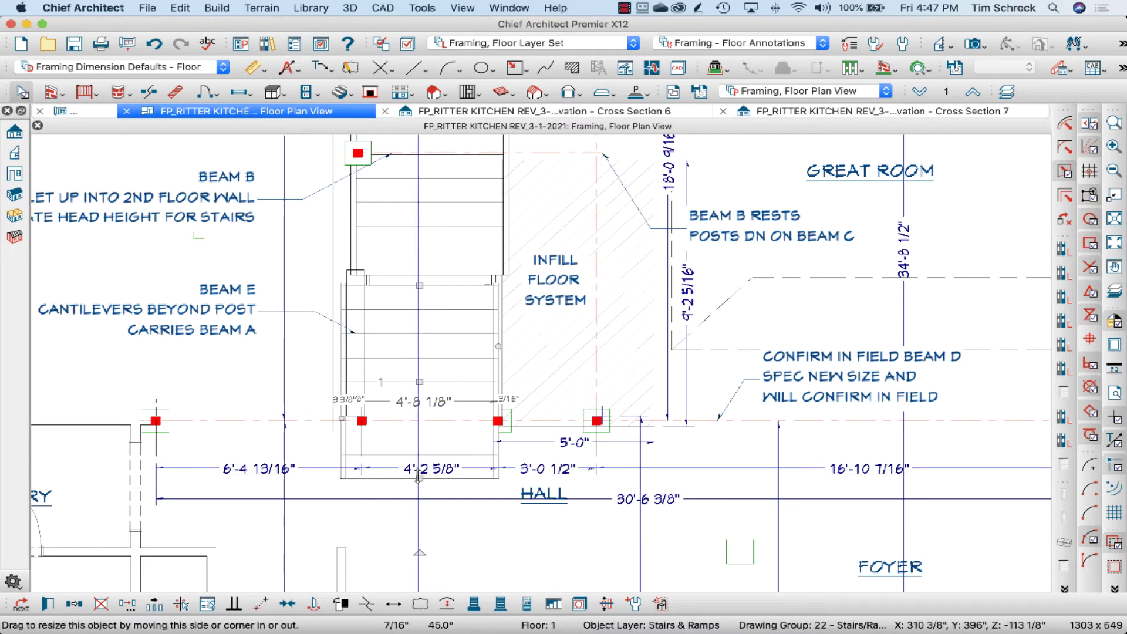
{"action": "left_click_drag", "start_coordinate": [418, 476], "coordinate": [420, 431]}
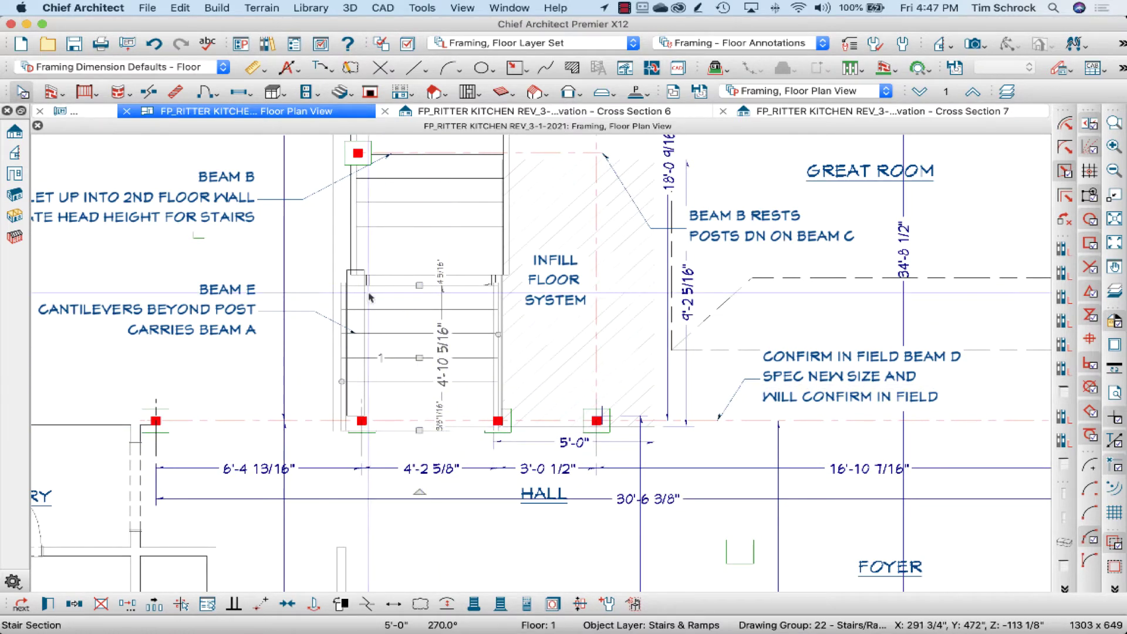
{"action": "left_click_drag", "start_coordinate": [348, 380], "coordinate": [362, 380]}
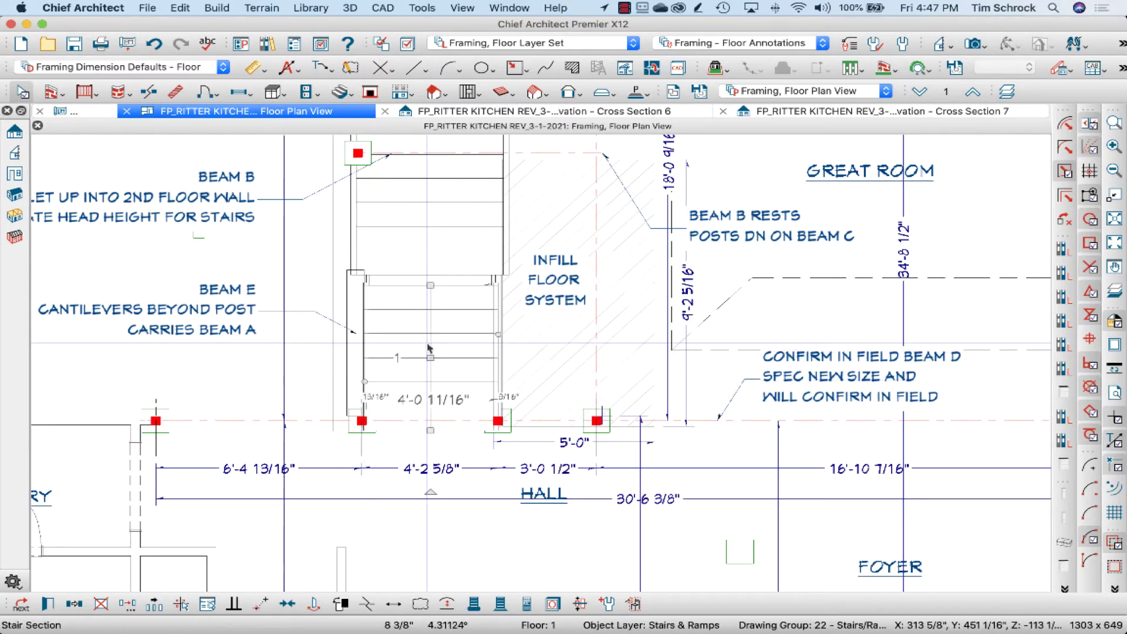
Start a dimension at the stair corner to measure, then cancel it.
{"action": "scroll", "coordinate": [499, 273], "scroll_direction": "up", "scroll_amount": 3}
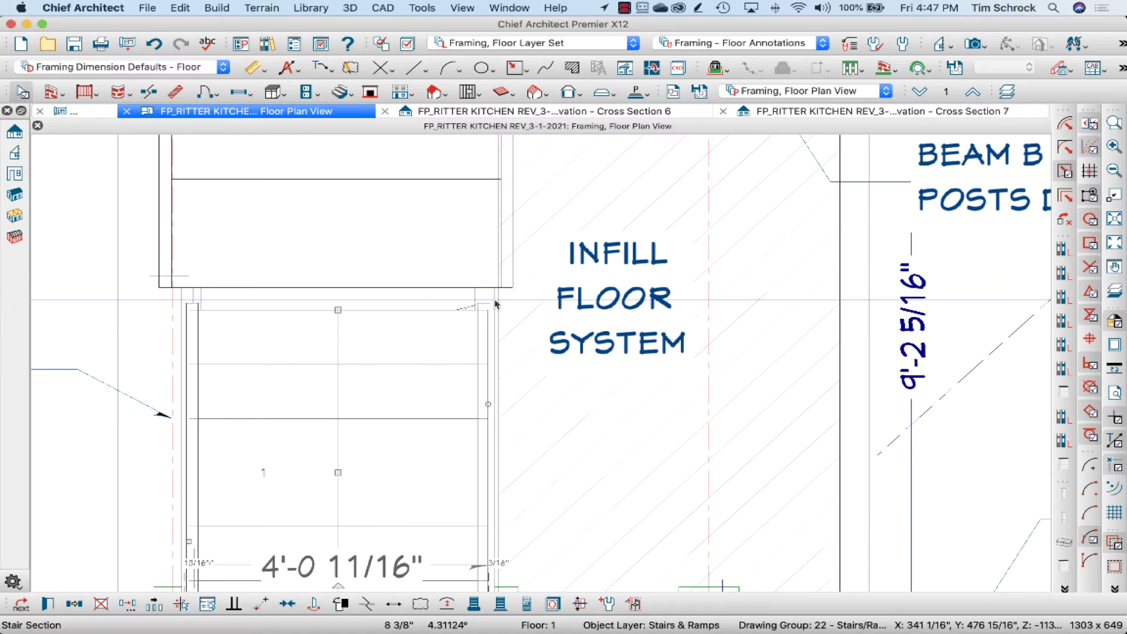
{"action": "key", "text": "d"}
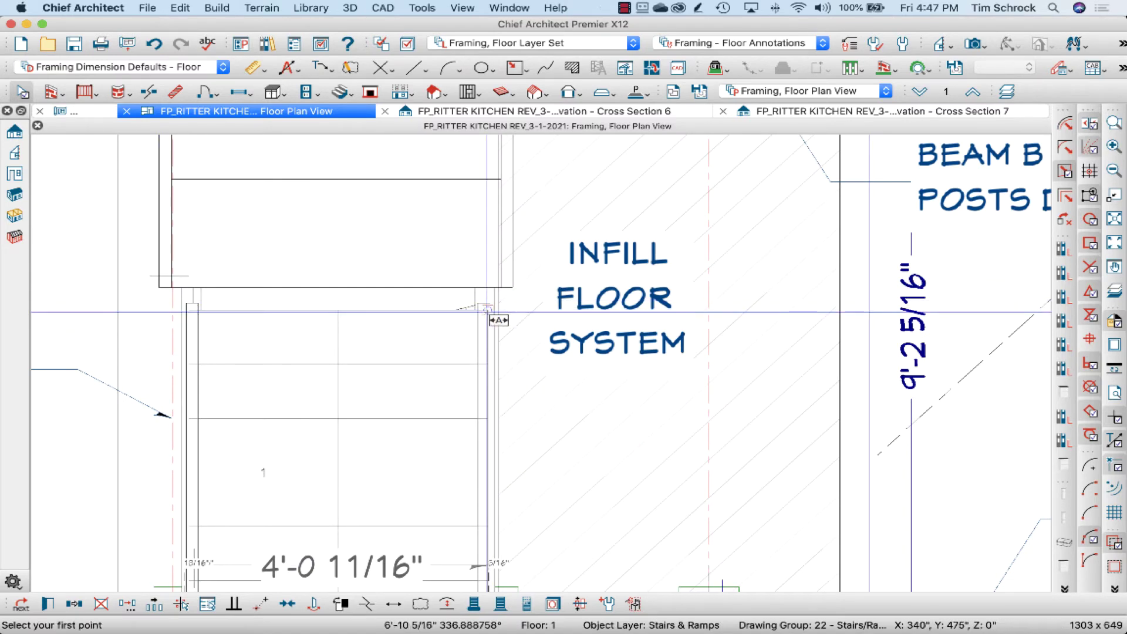
{"action": "left_click", "coordinate": [488, 309]}
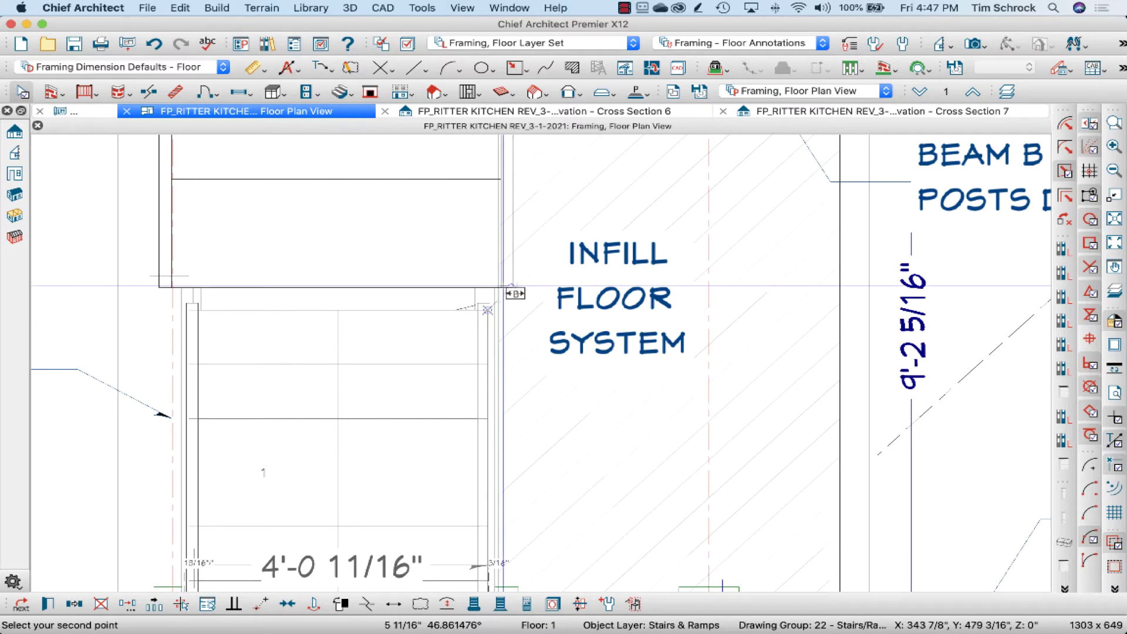
{"action": "scroll", "coordinate": [515, 293], "scroll_direction": "down", "scroll_amount": 1}
{"action": "key", "text": "Escape"}
{"action": "scroll", "coordinate": [213, 534], "scroll_direction": "down", "scroll_amount": 2}
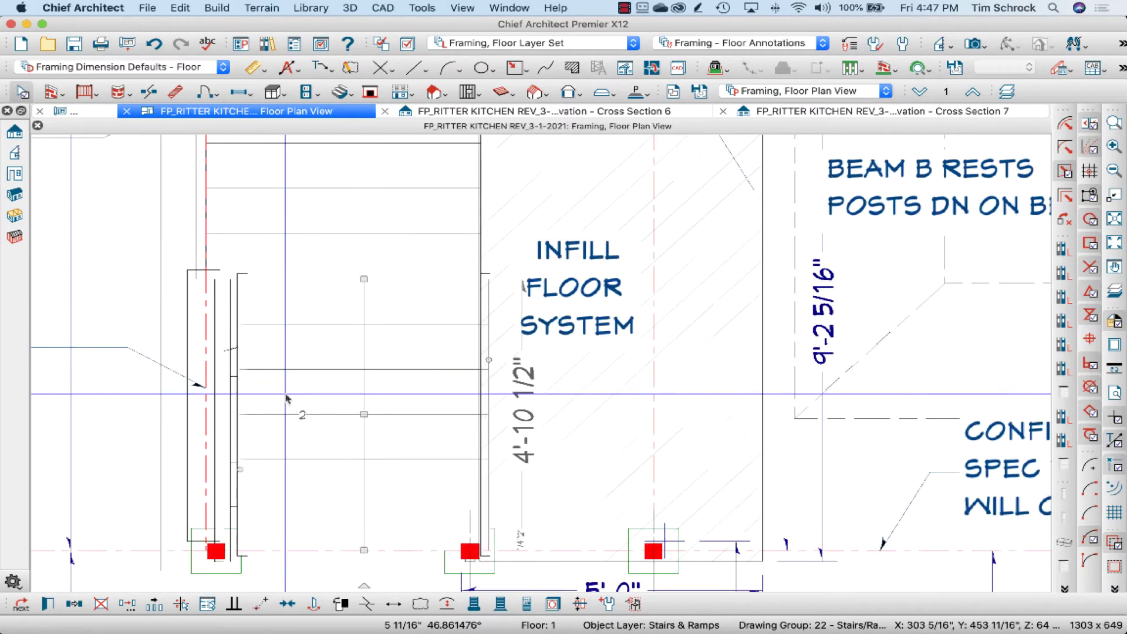
Widen the lower stair section to the left so it lines up with the upper portion.
{"action": "left_click_drag", "start_coordinate": [243, 467], "coordinate": [219, 458]}
{"action": "scroll", "coordinate": [212, 282], "scroll_direction": "up", "scroll_amount": 3}
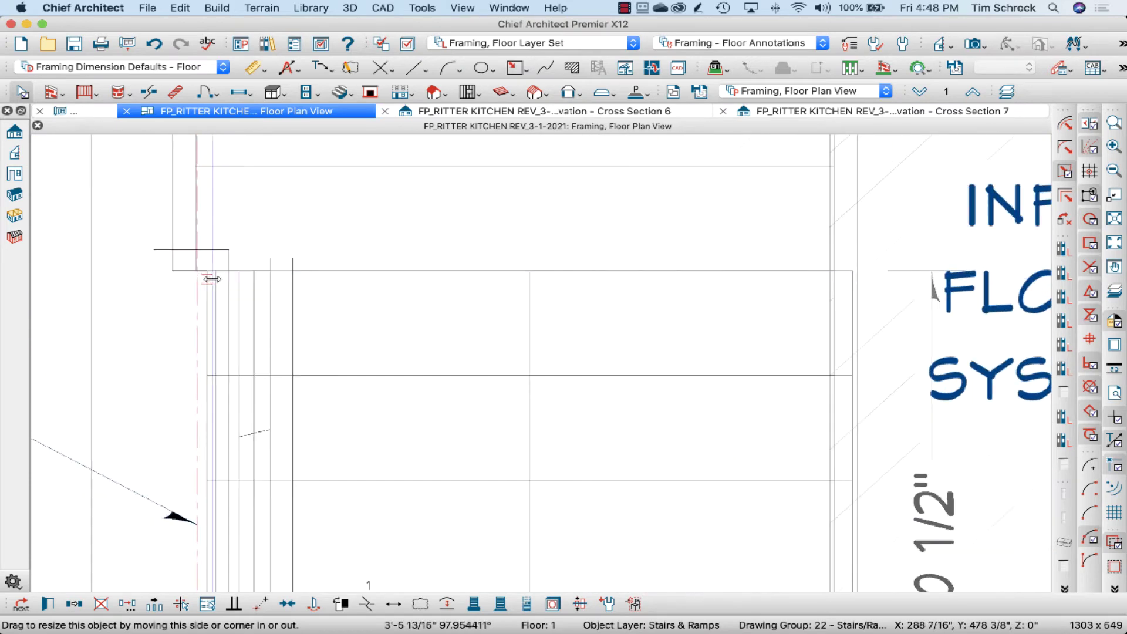
{"action": "scroll", "coordinate": [235, 279], "scroll_direction": "down", "scroll_amount": 1}
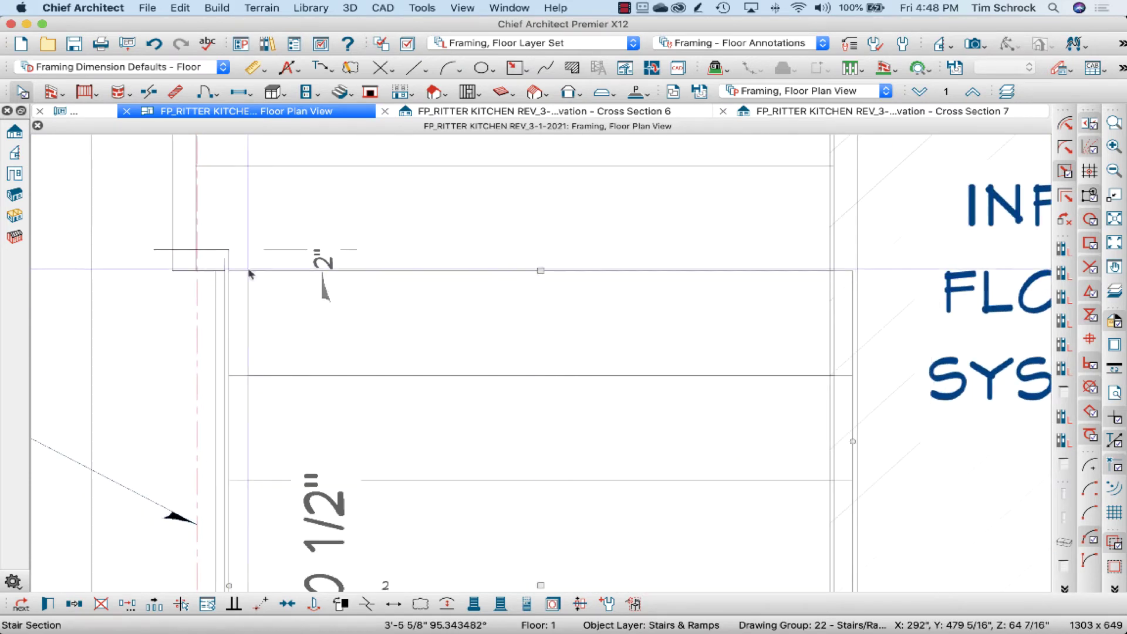
{"action": "scroll", "coordinate": [390, 232], "scroll_direction": "down", "scroll_amount": 2}
{"action": "key", "text": "Escape"}
{"action": "left_click", "coordinate": [410, 223]}
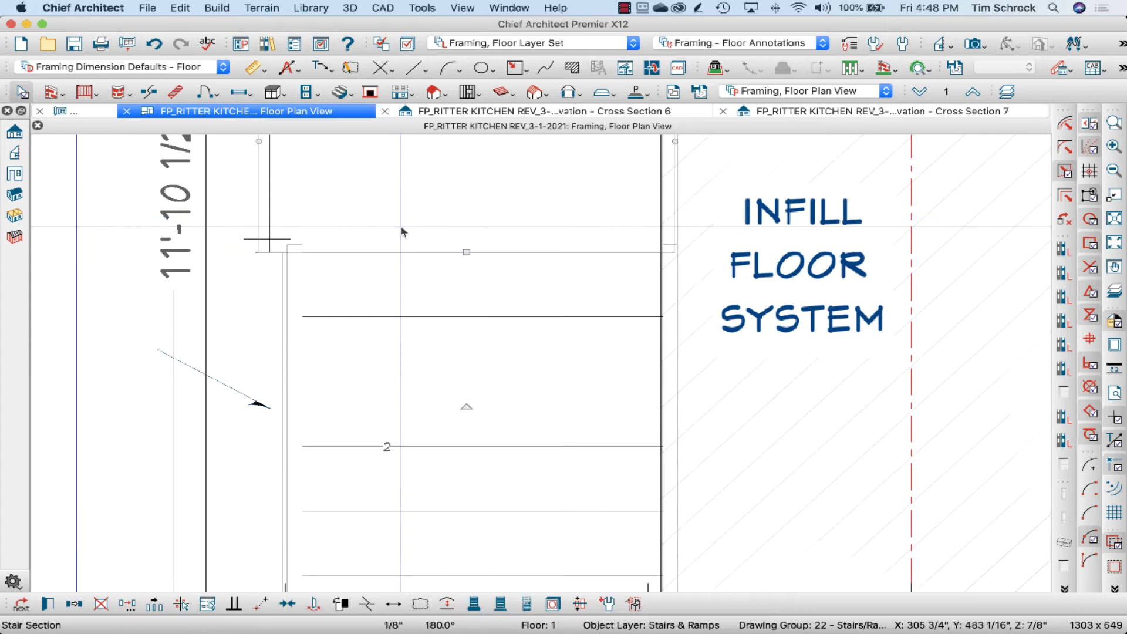
{"action": "scroll", "coordinate": [397, 264], "scroll_direction": "down", "scroll_amount": 2}
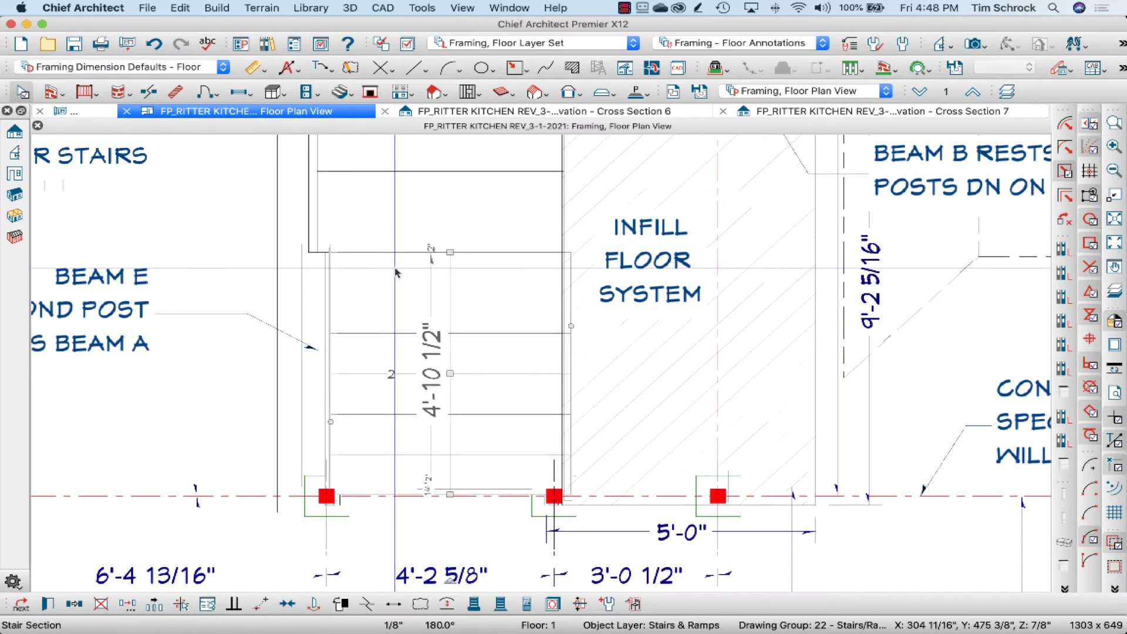
{"action": "scroll", "coordinate": [397, 272], "scroll_direction": "down", "scroll_amount": 2}
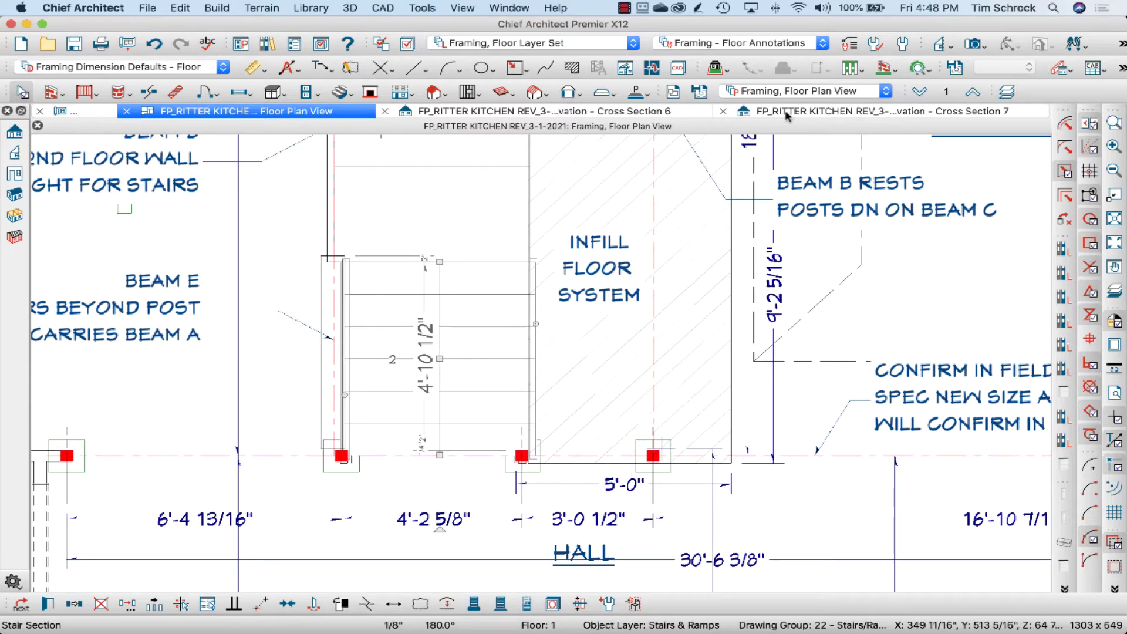
{"action": "left_click", "coordinate": [786, 115]}
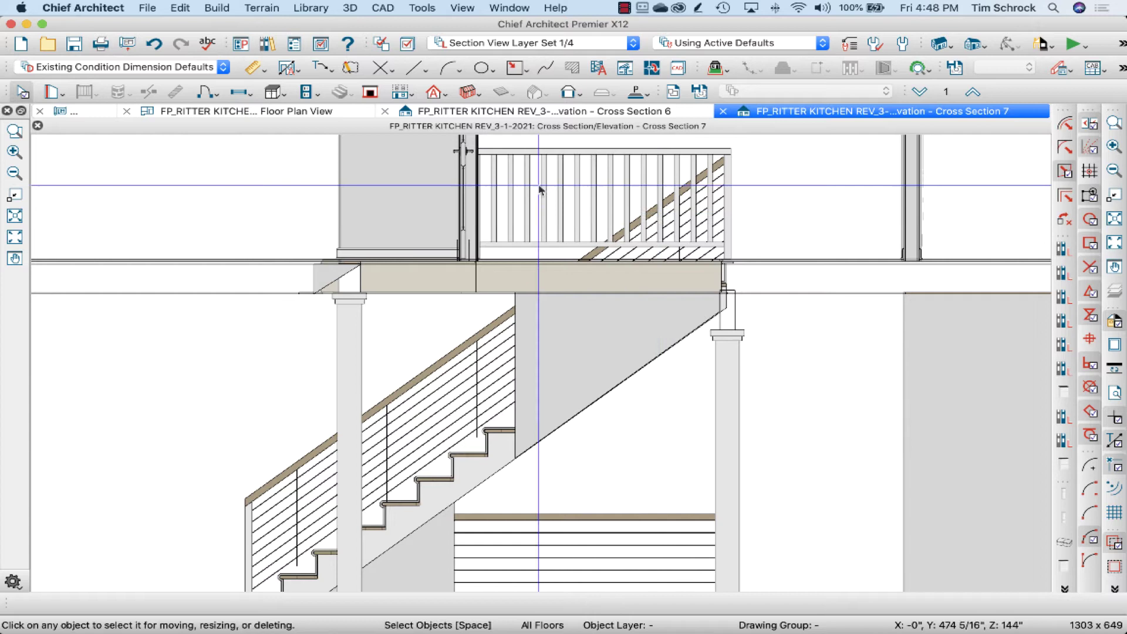
{"action": "left_click", "coordinate": [301, 113]}
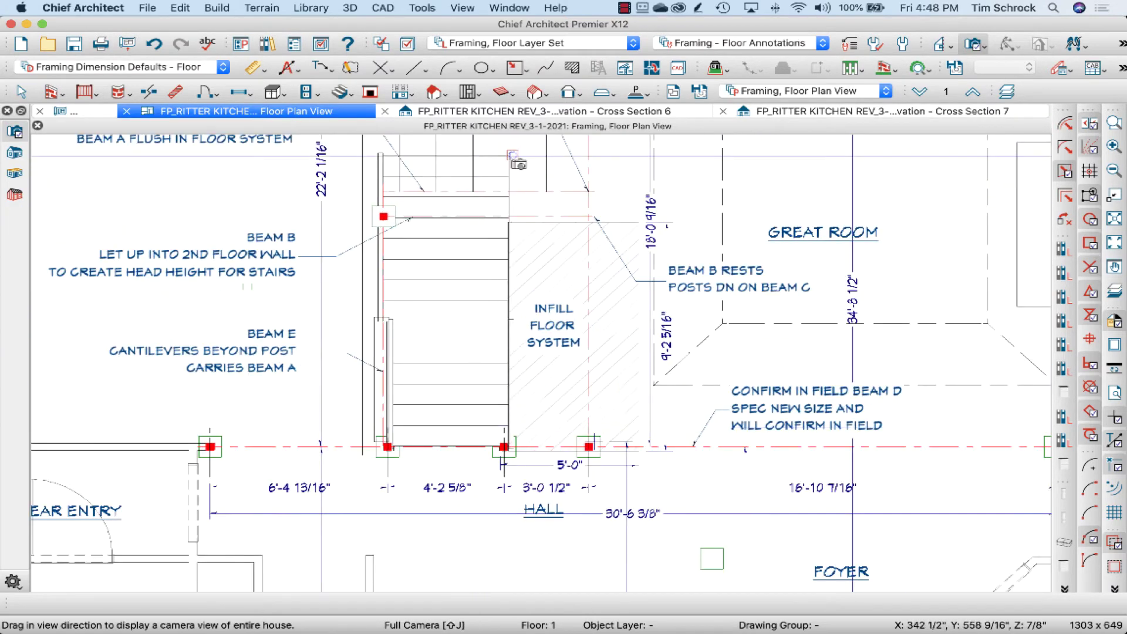
{"action": "left_click_drag", "start_coordinate": [532, 147], "coordinate": [481, 218]}
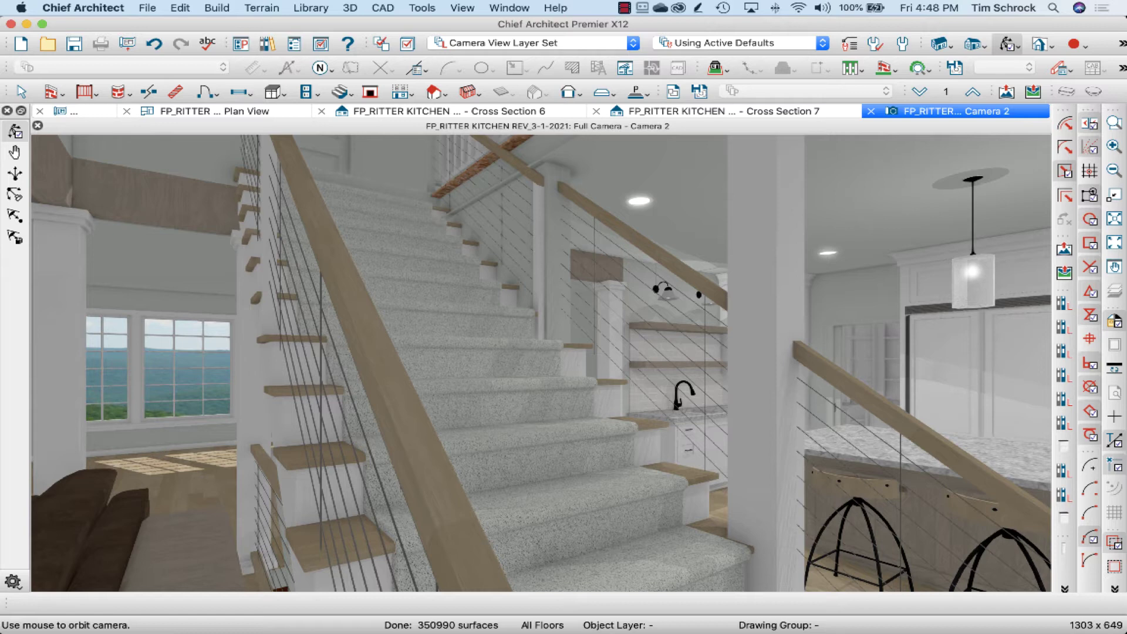
{"action": "left_click", "coordinate": [870, 112]}
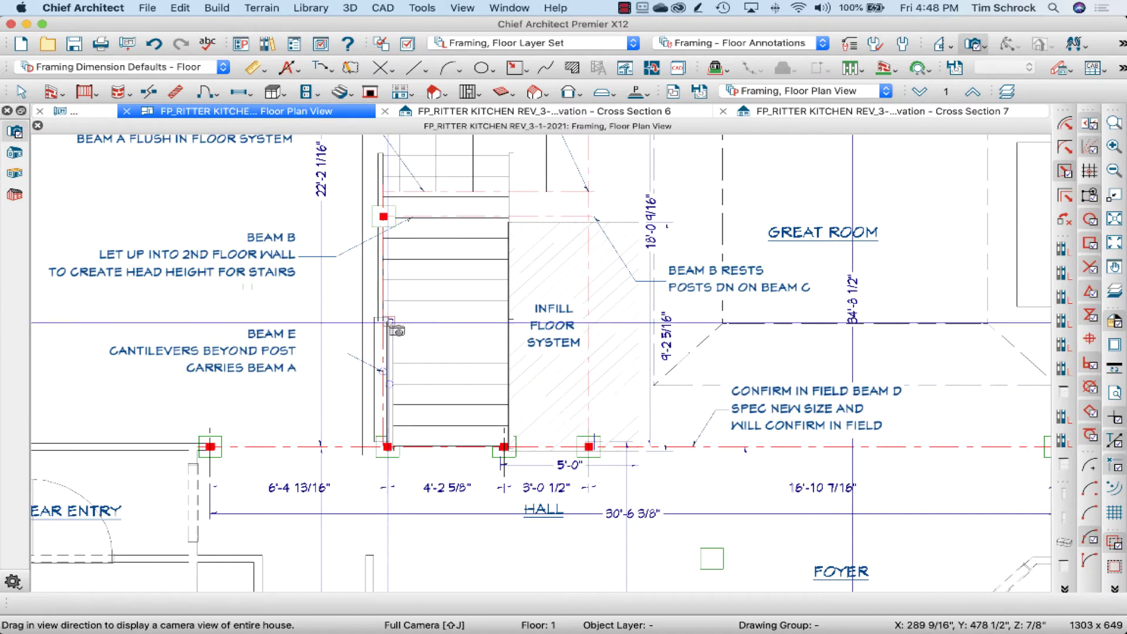
Turn off Railing On: Right in the stair's railing settings and apply the change.
{"action": "key", "text": "space"}
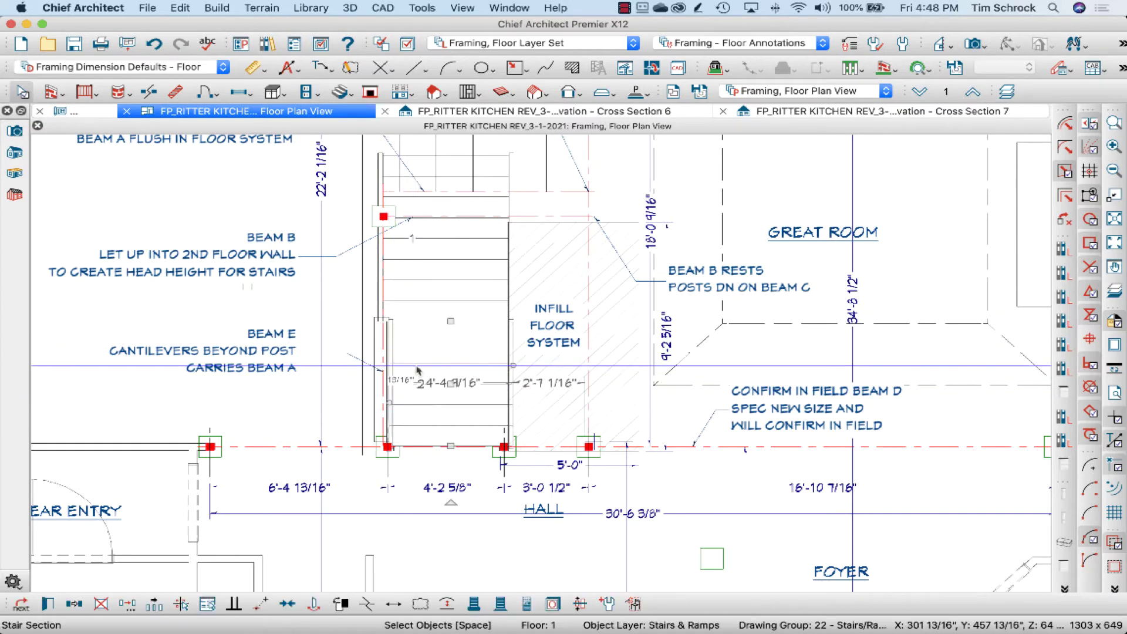
{"action": "double_click", "coordinate": [419, 370]}
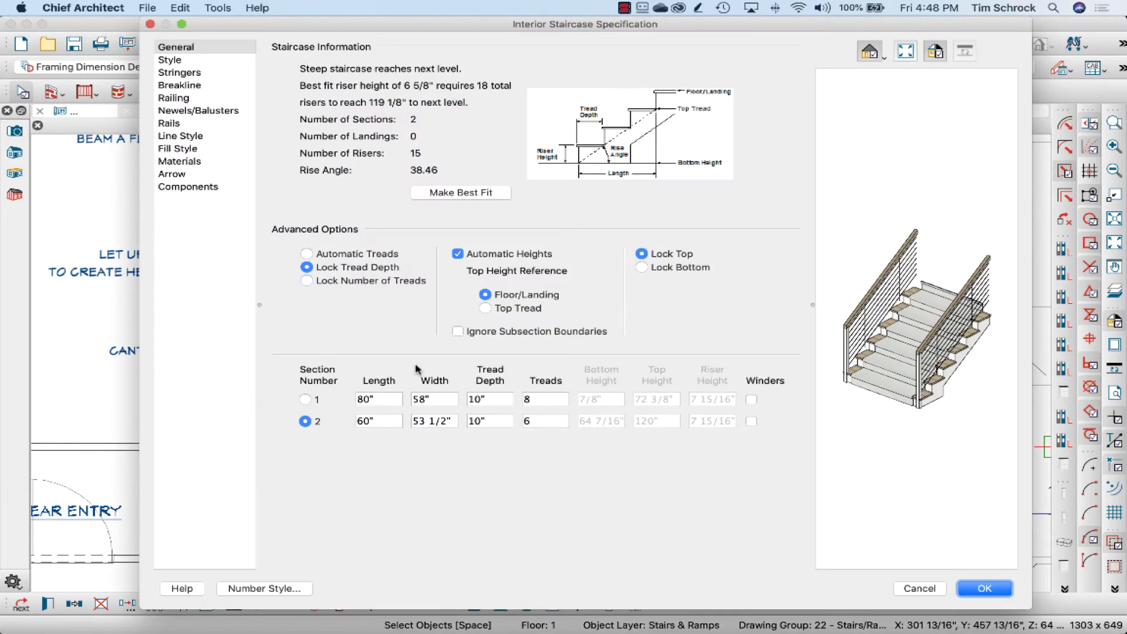
{"action": "left_click", "coordinate": [198, 100]}
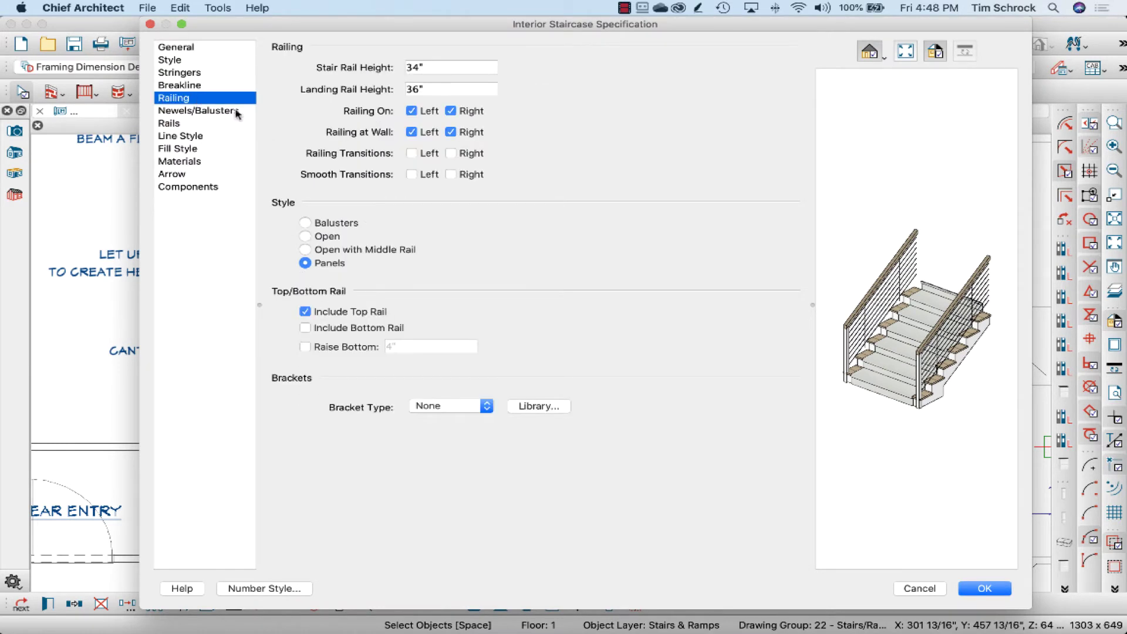
{"action": "left_click", "coordinate": [458, 115]}
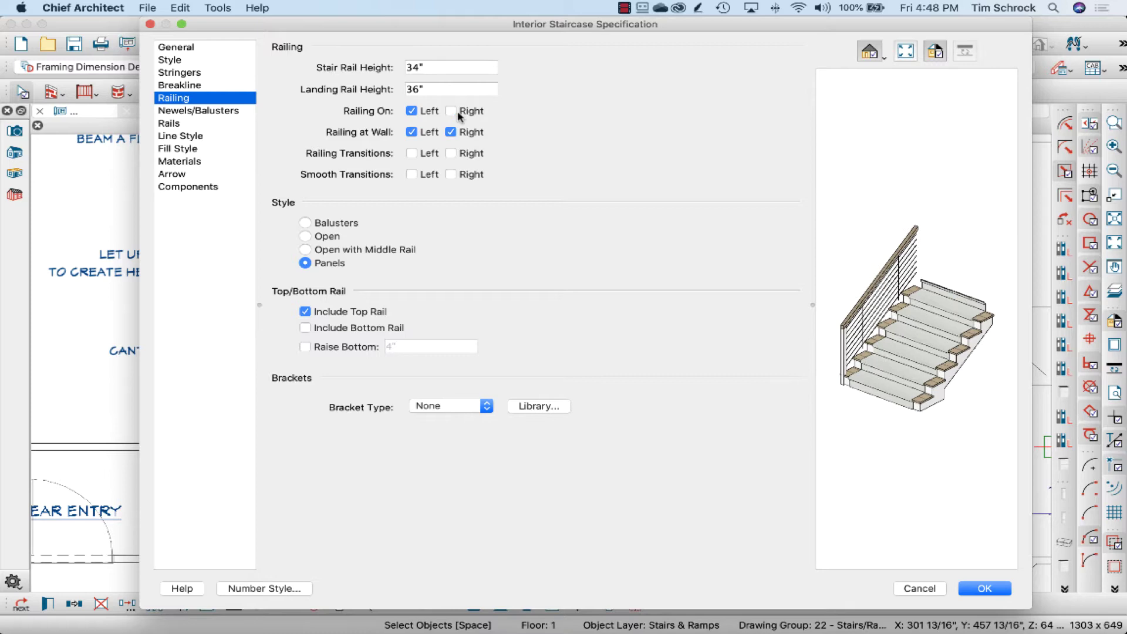
{"action": "left_click_drag", "start_coordinate": [357, 31], "coordinate": [375, 442]}
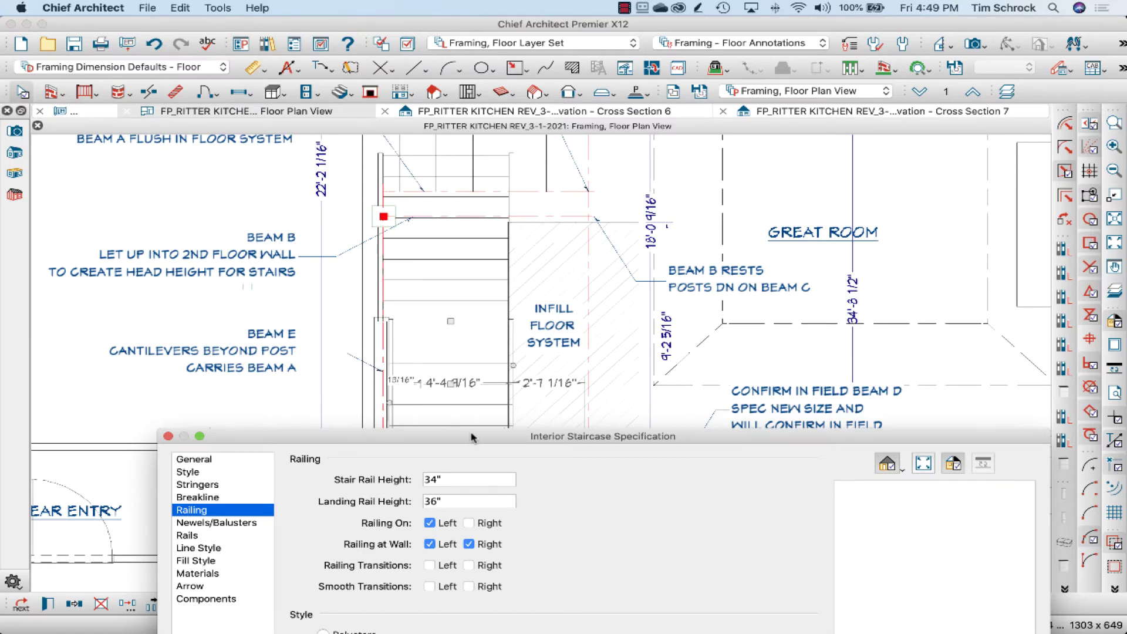
{"action": "key", "text": "Escape"}
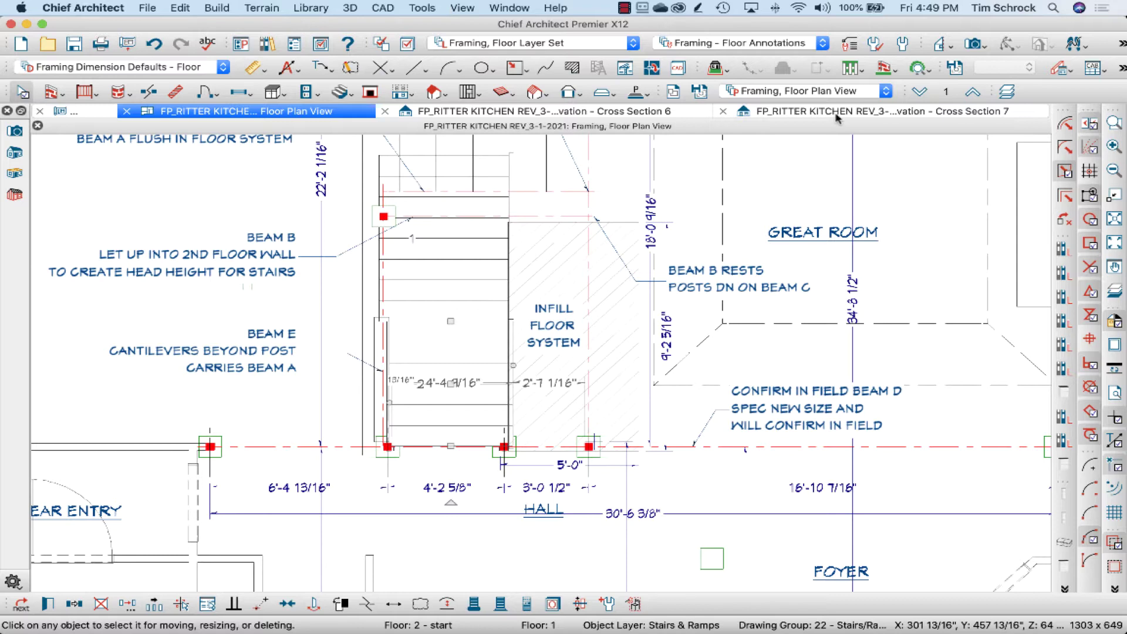
{"action": "left_click", "coordinate": [727, 114]}
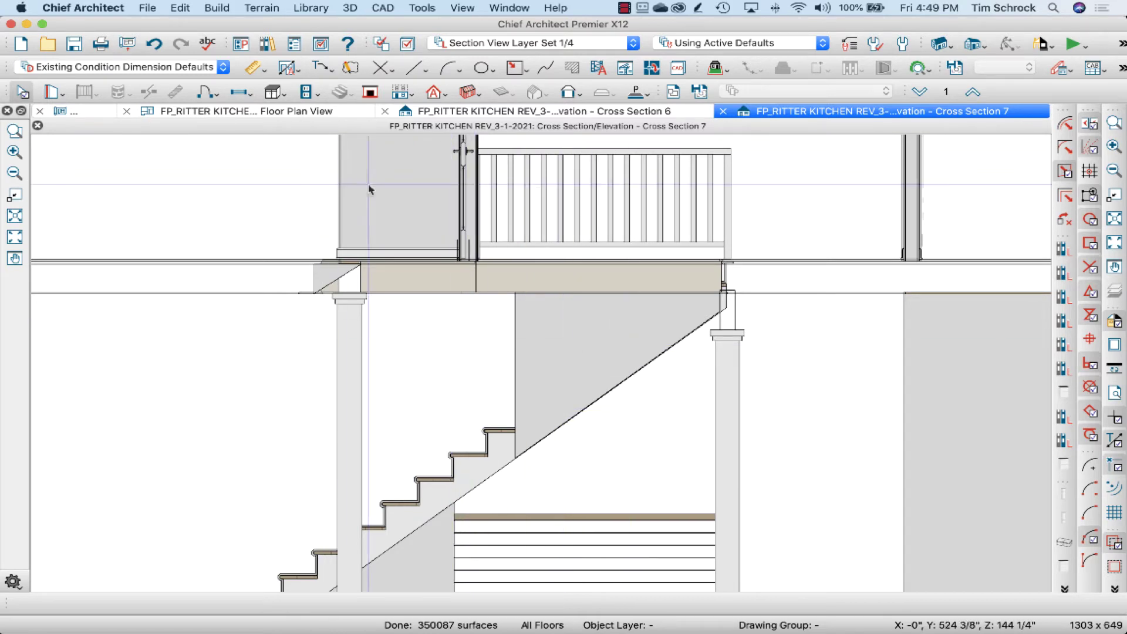
{"action": "left_click", "coordinate": [266, 114]}
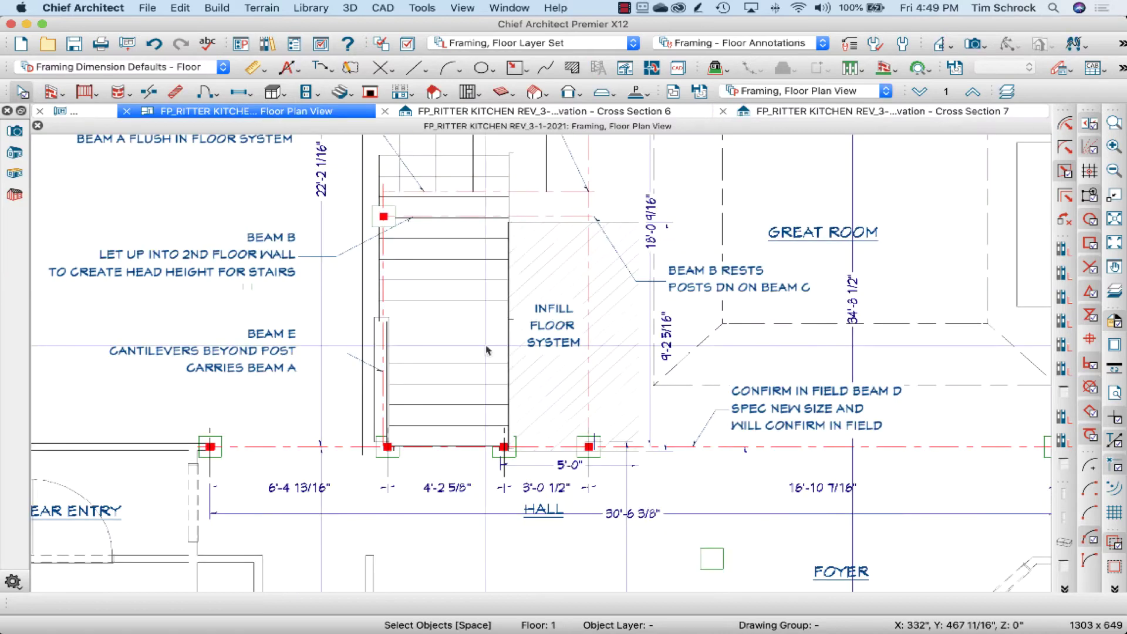
{"action": "left_click", "coordinate": [394, 351]}
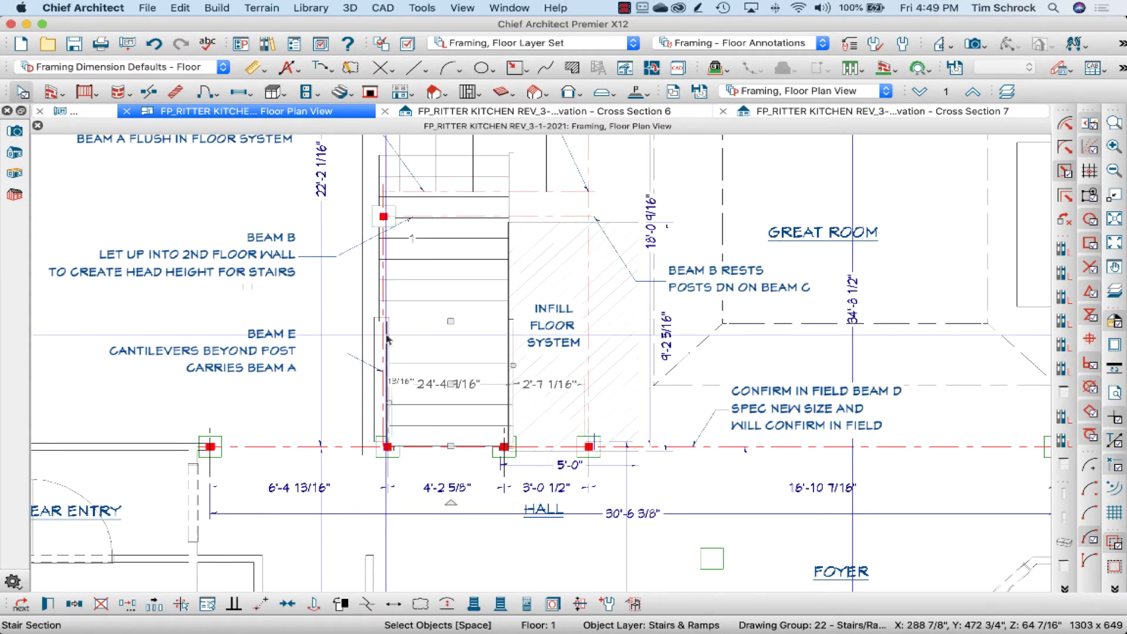
Re-enable Railing On: Right for the second stair section and close the Cross Section 7 view.
{"action": "key", "text": "Escape"}
{"action": "left_click", "coordinate": [428, 348]}
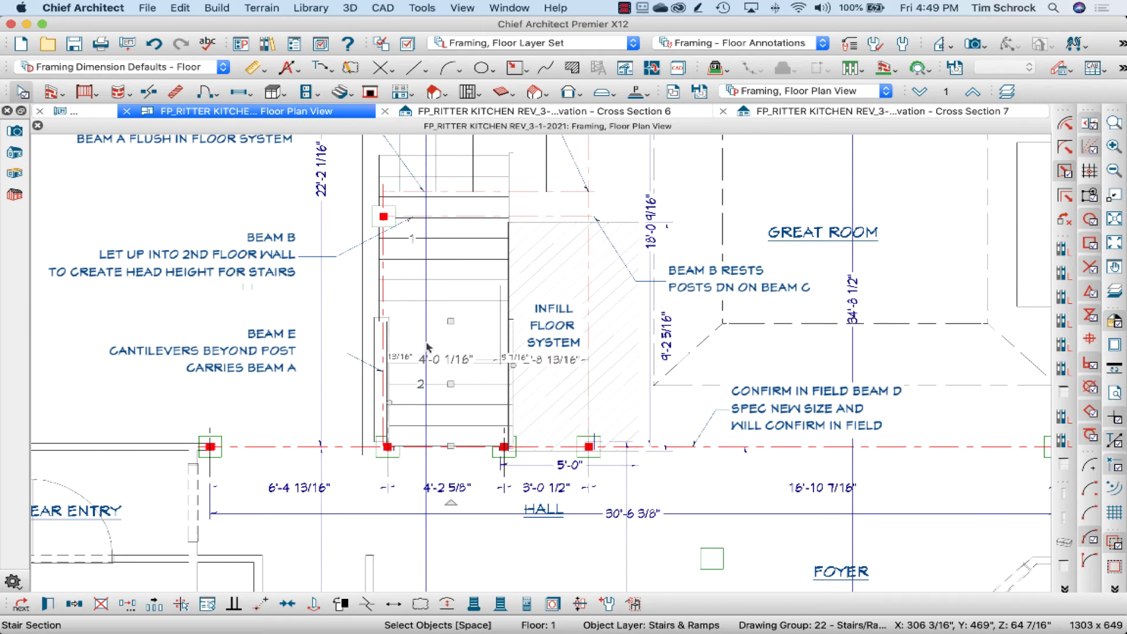
{"action": "double_click", "coordinate": [427, 347]}
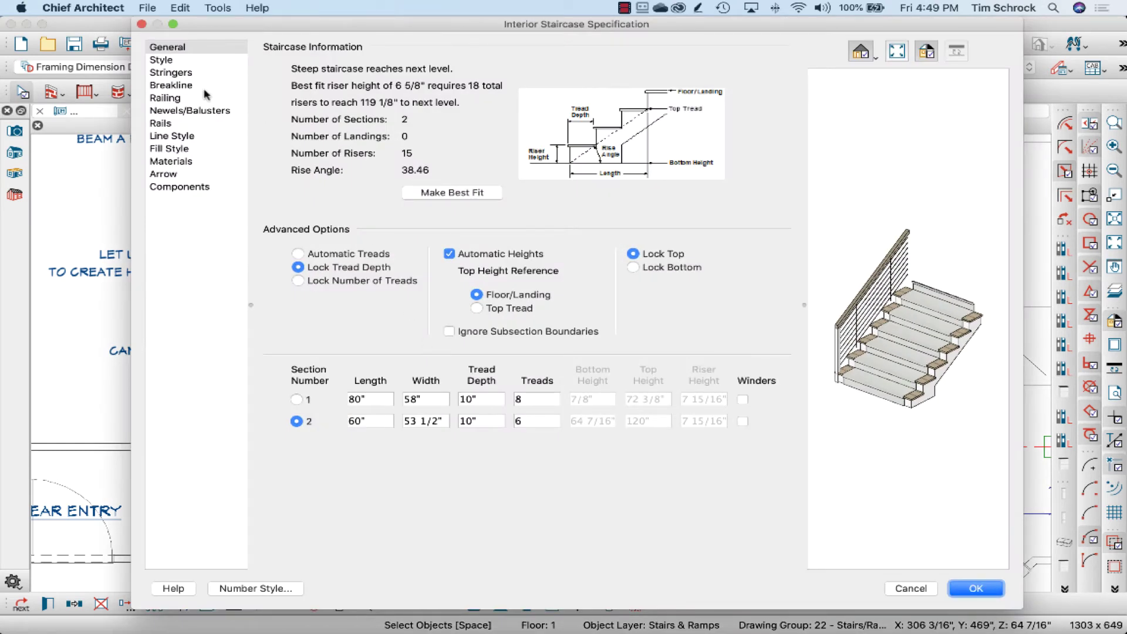
{"action": "left_click", "coordinate": [179, 123]}
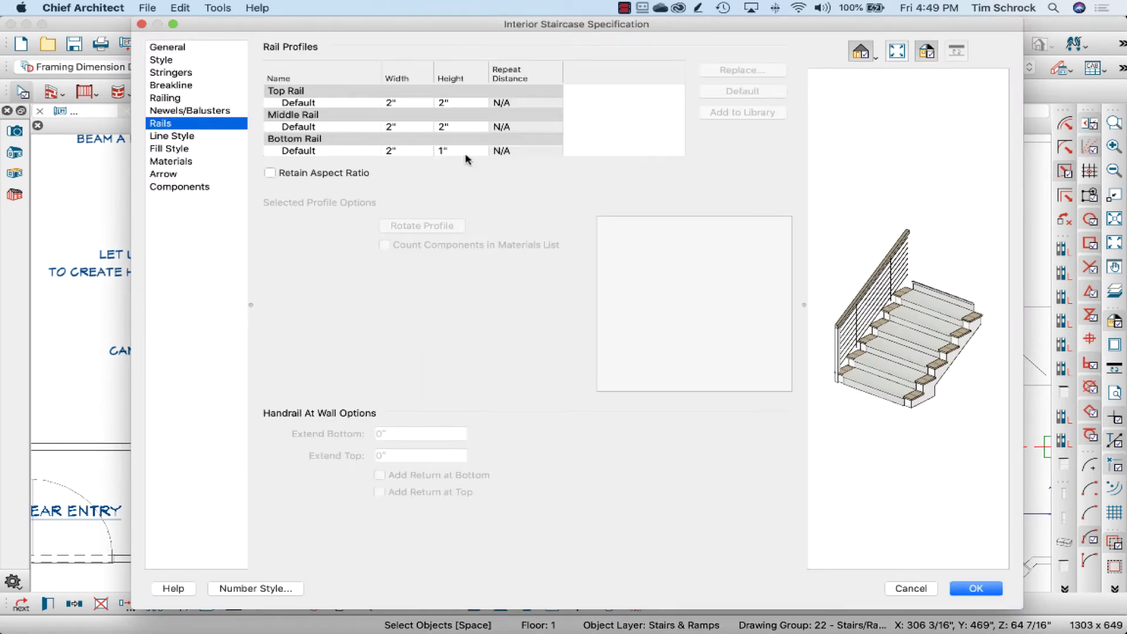
{"action": "left_click", "coordinate": [179, 99]}
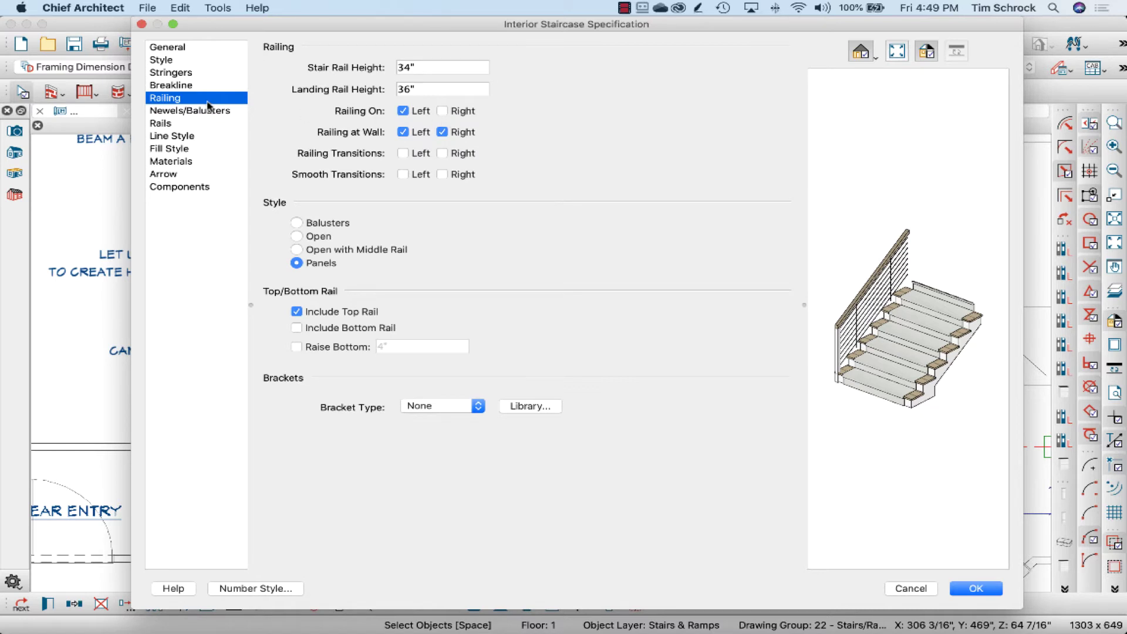
{"action": "left_click", "coordinate": [444, 111]}
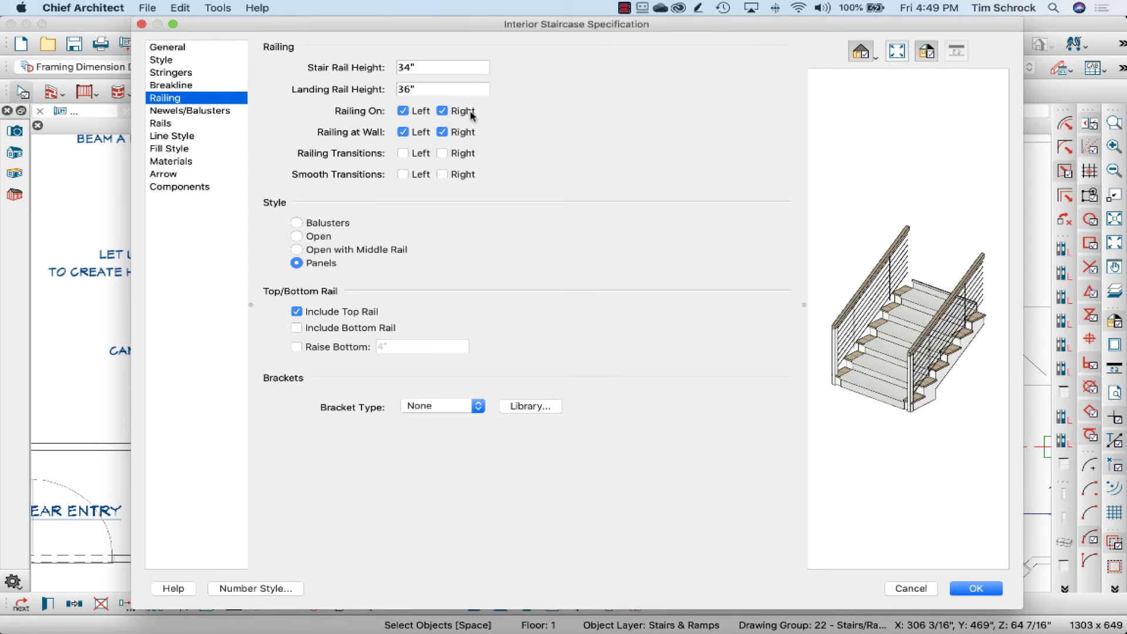
{"action": "key", "text": "Return"}
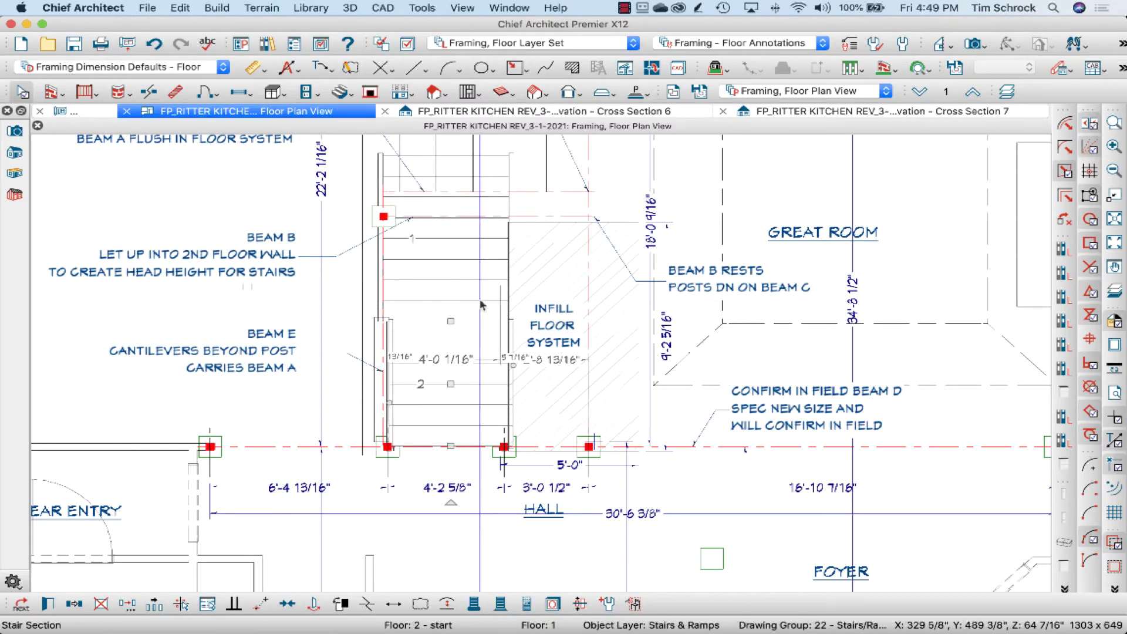
{"action": "left_click", "coordinate": [723, 111]}
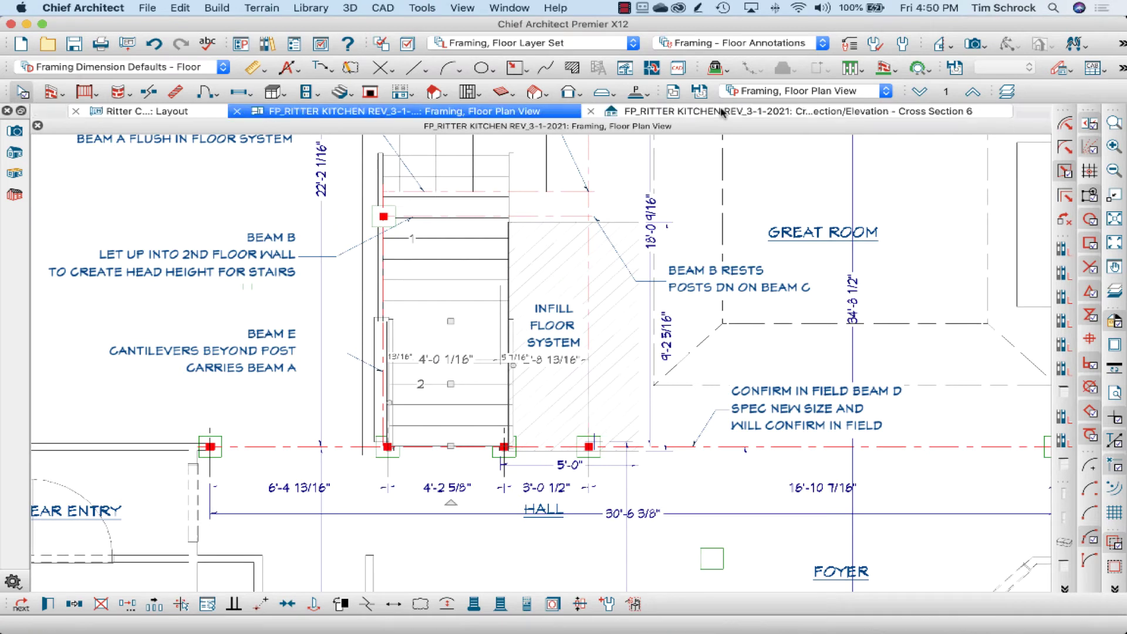
Close Cross Section 6 and check the selected stair's specifications through Open Object.
{"action": "left_click", "coordinate": [591, 112]}
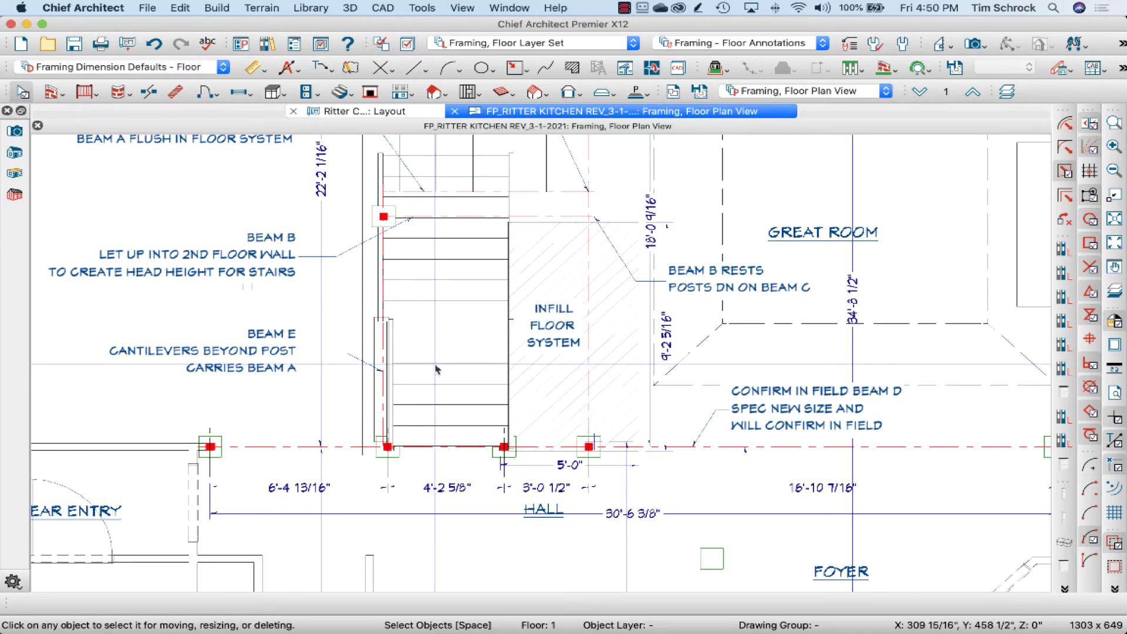
{"action": "left_click", "coordinate": [436, 369]}
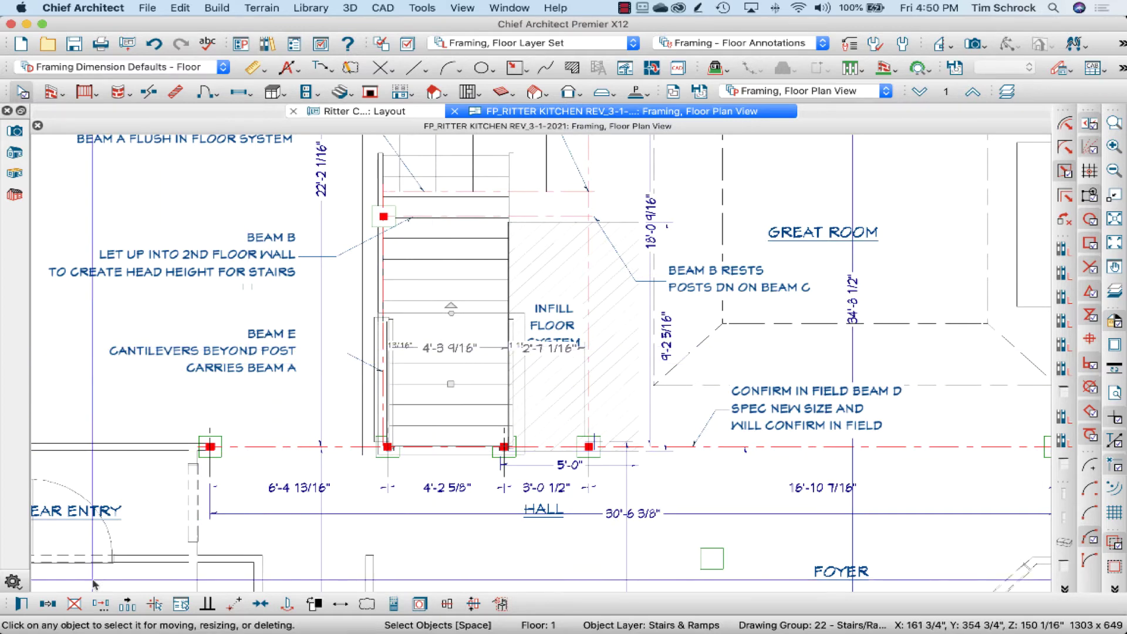
{"action": "left_click", "coordinate": [20, 603]}
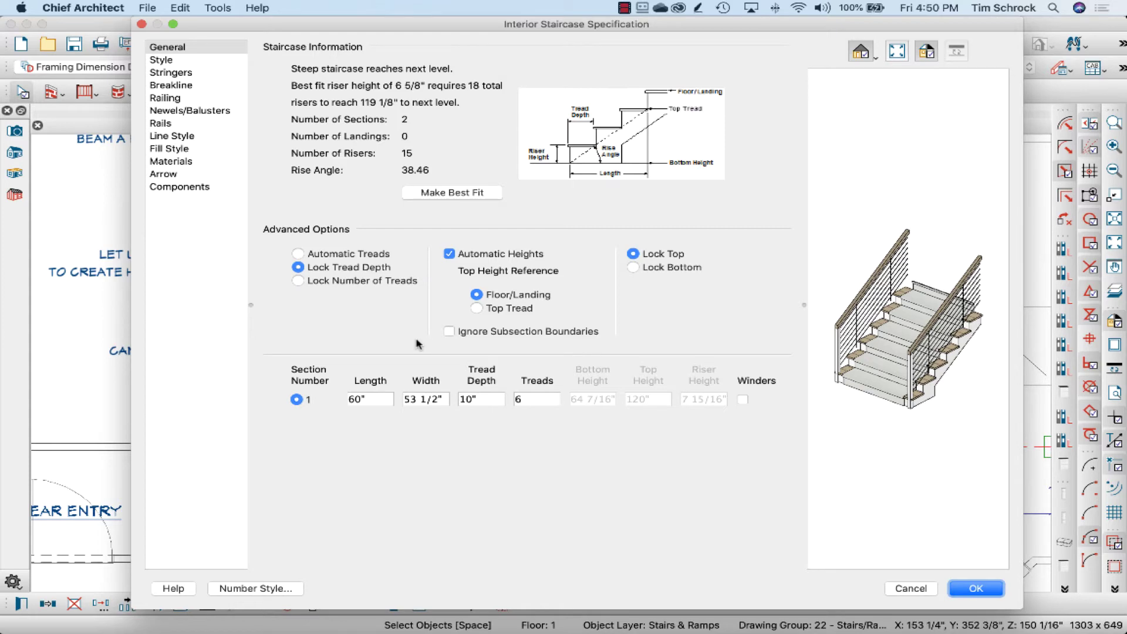
{"action": "key", "text": "Escape"}
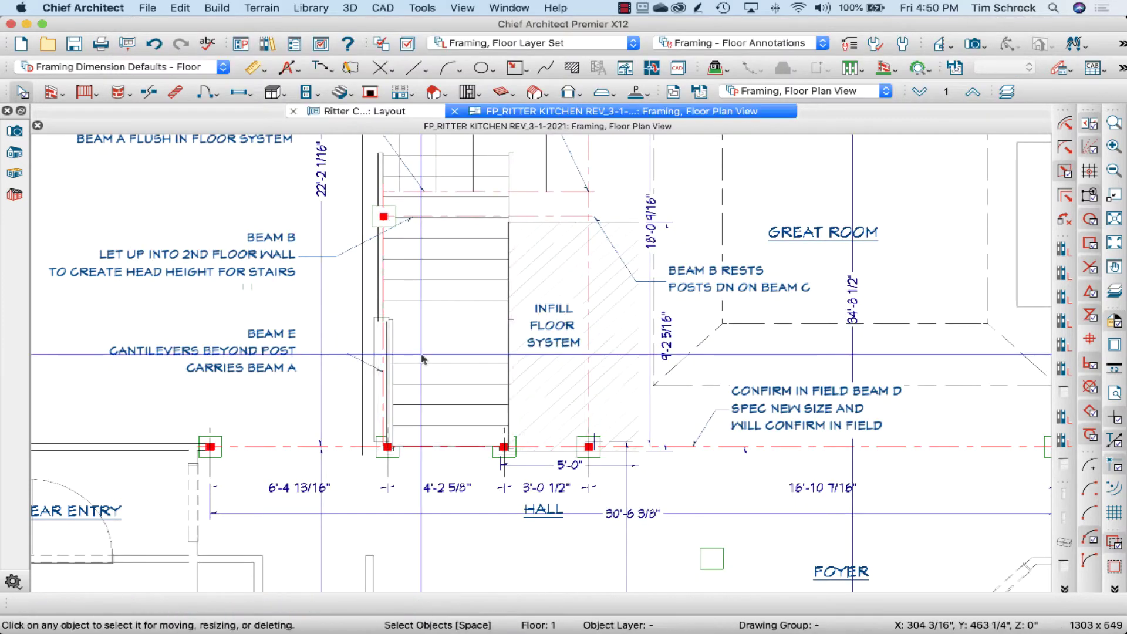
Review the stair's specifications and close them without changes.
{"action": "double_click", "coordinate": [423, 358]}
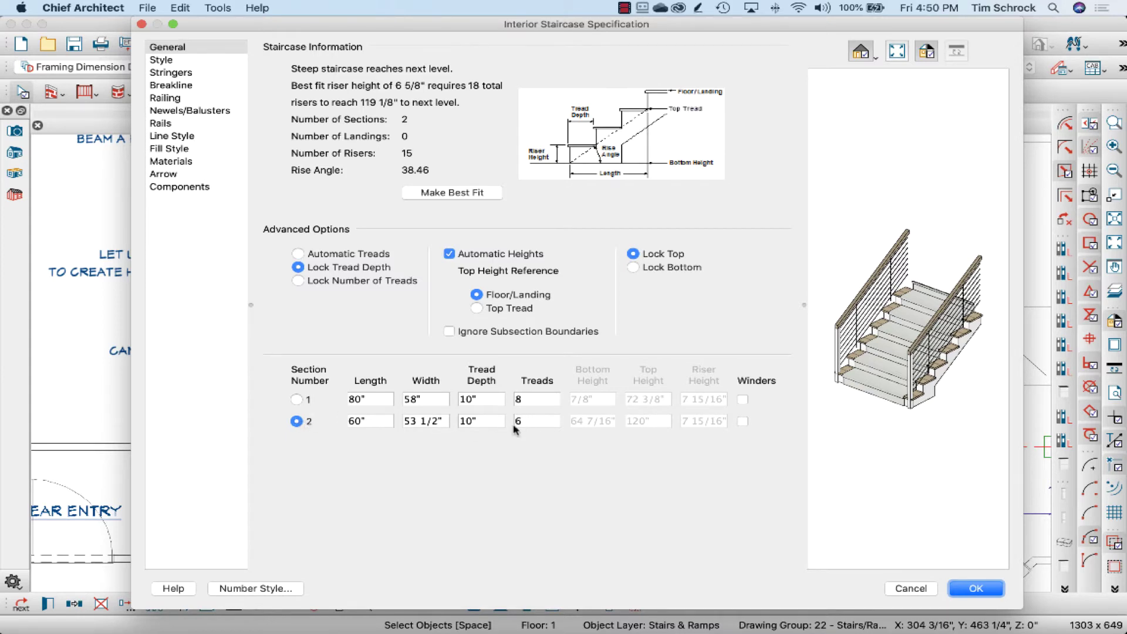
{"action": "key", "text": "Return"}
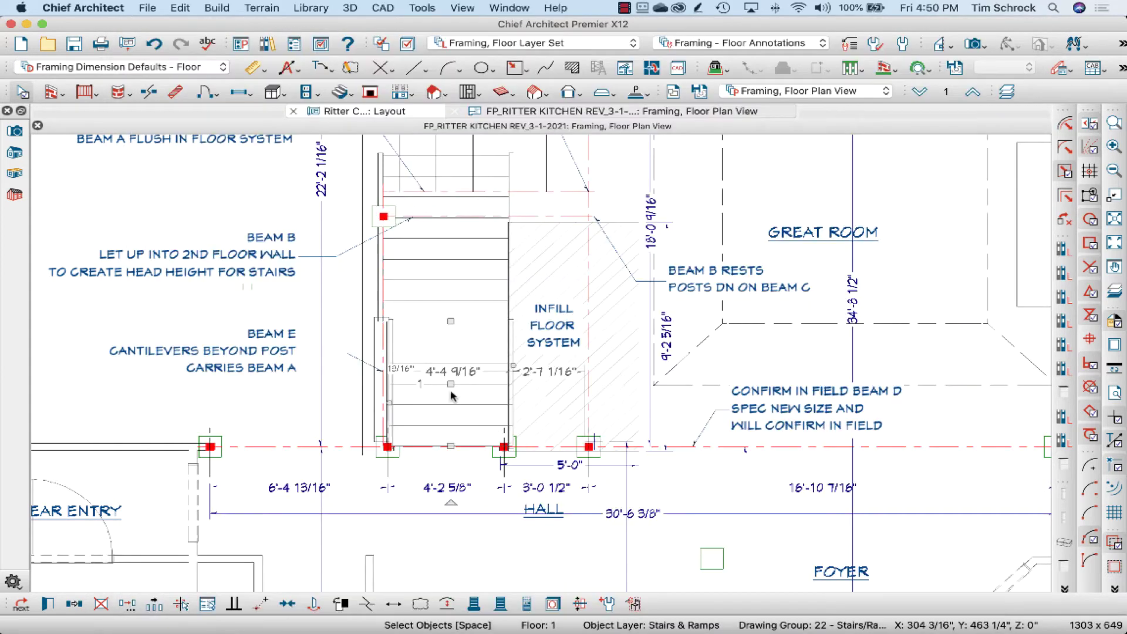
{"action": "key", "text": "Escape"}
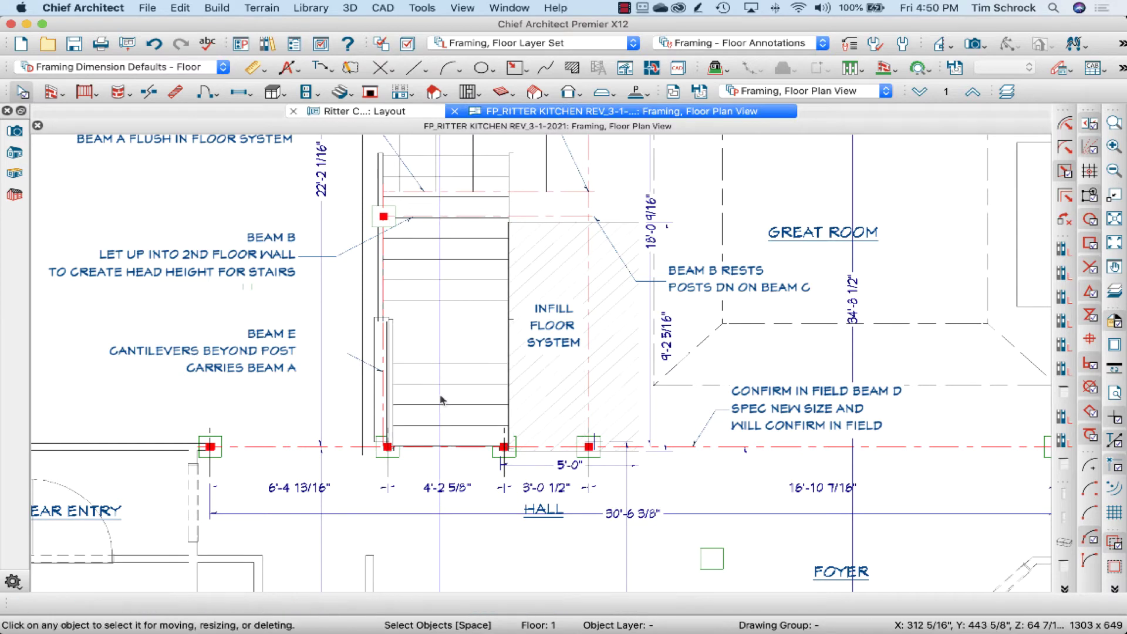
Select only the 60-inch stair section and turn off its right railing.
{"action": "left_click", "coordinate": [443, 401]}
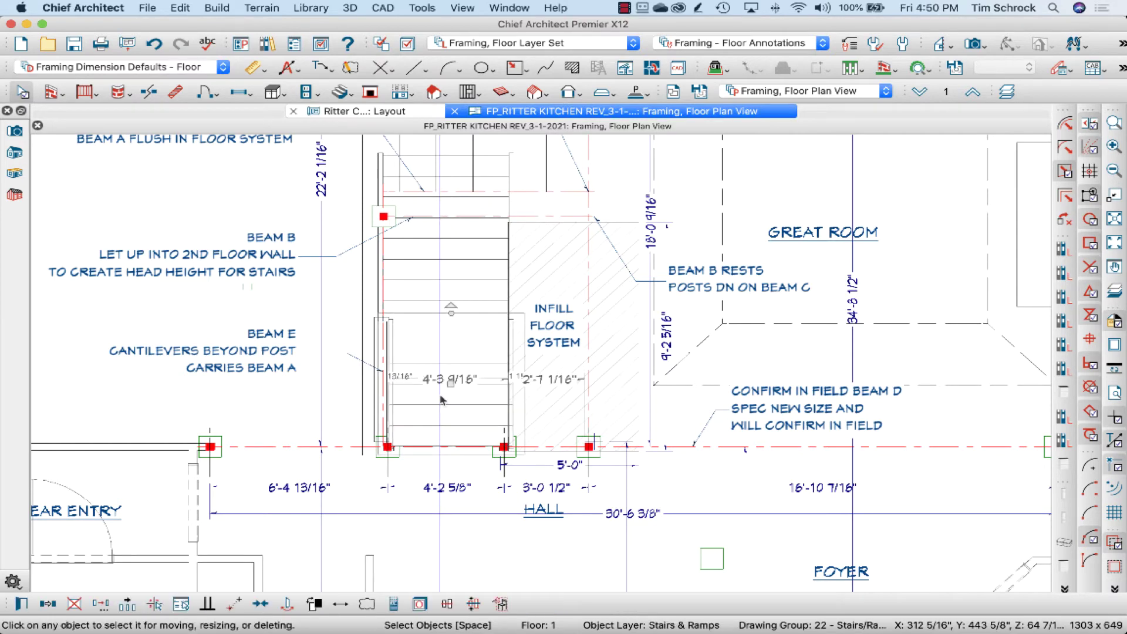
{"action": "double_click", "coordinate": [443, 401]}
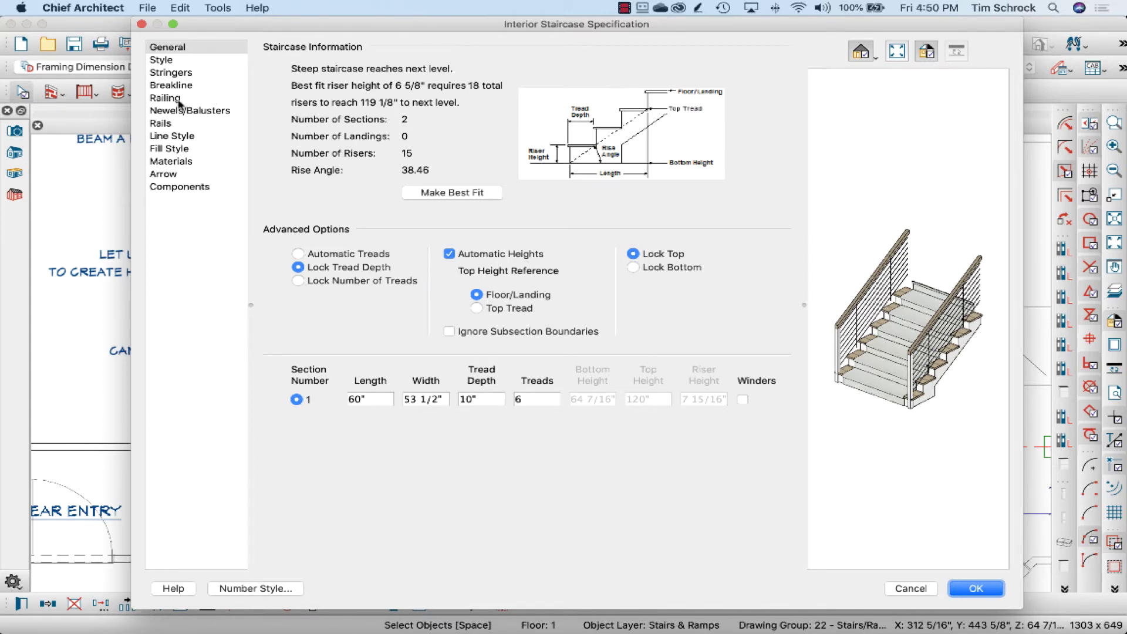
{"action": "left_click", "coordinate": [179, 101]}
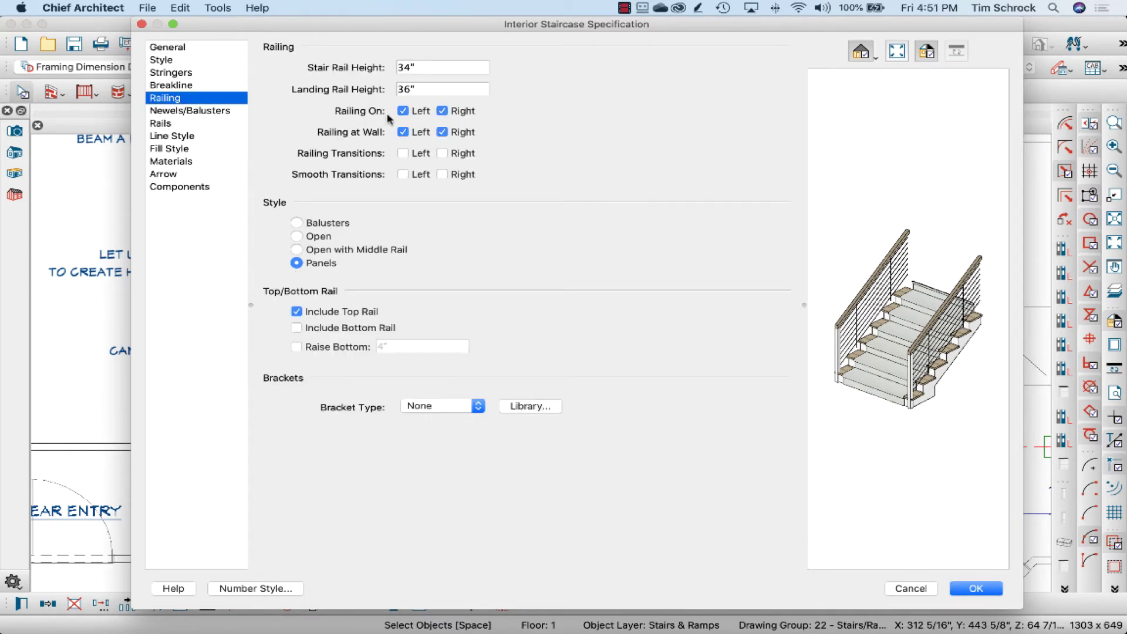
{"action": "left_click", "coordinate": [446, 112]}
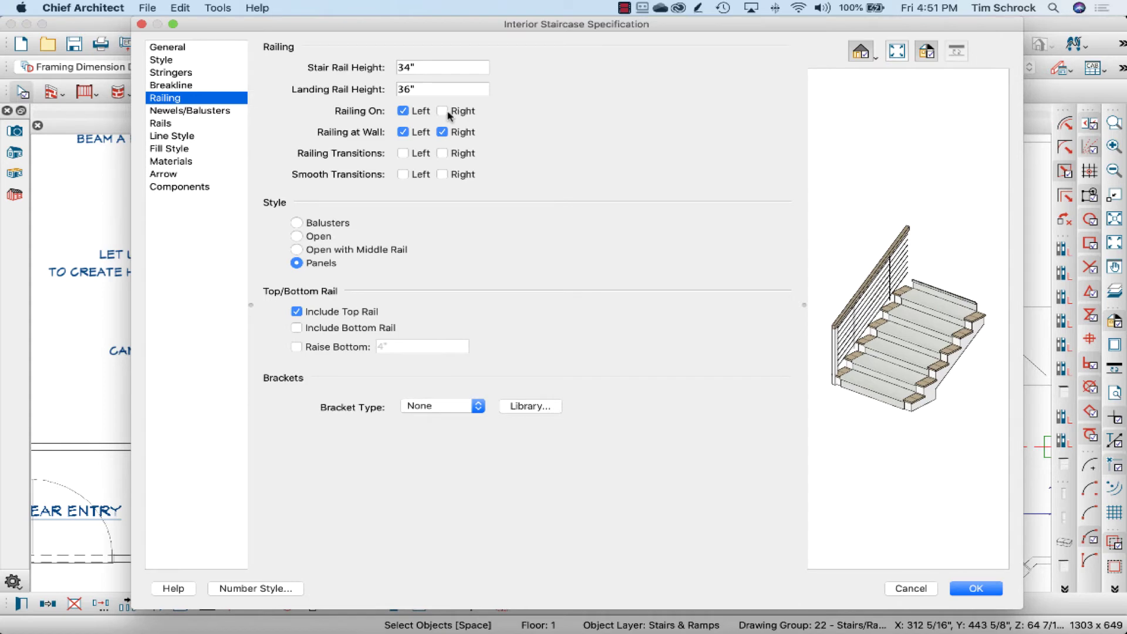
{"action": "key", "text": "Return"}
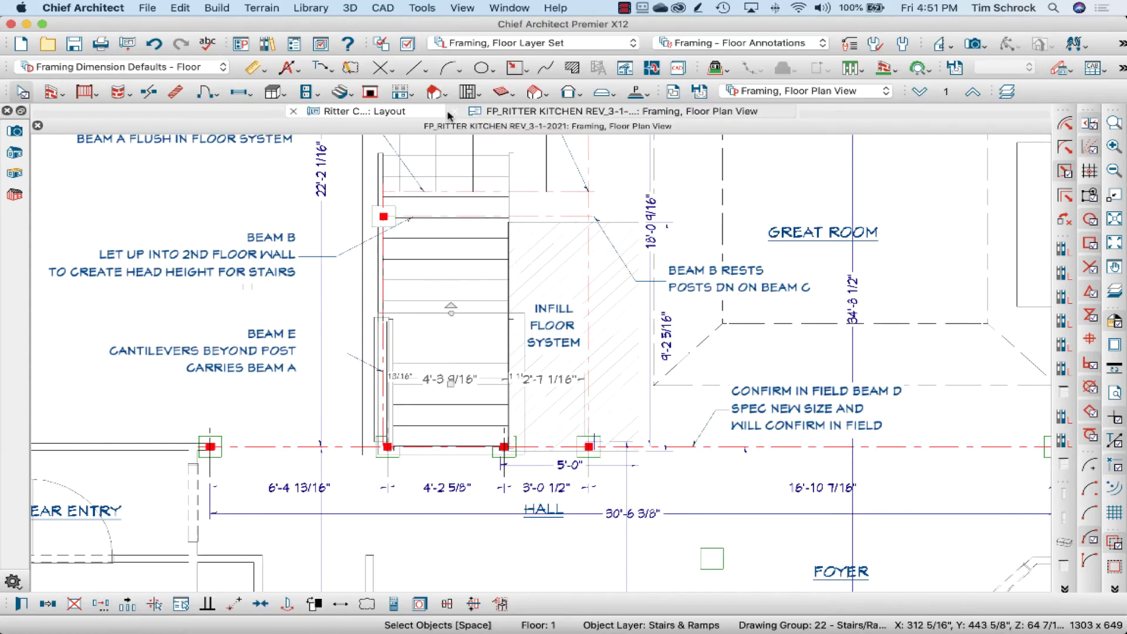
Place a full 3D camera in the plan aimed at the staircase, opening Camera 2.
{"action": "left_click", "coordinate": [968, 45]}
{"action": "scroll", "coordinate": [433, 357], "scroll_direction": "down", "scroll_amount": 2}
{"action": "scroll", "coordinate": [433, 357], "scroll_direction": "up", "scroll_amount": 3}
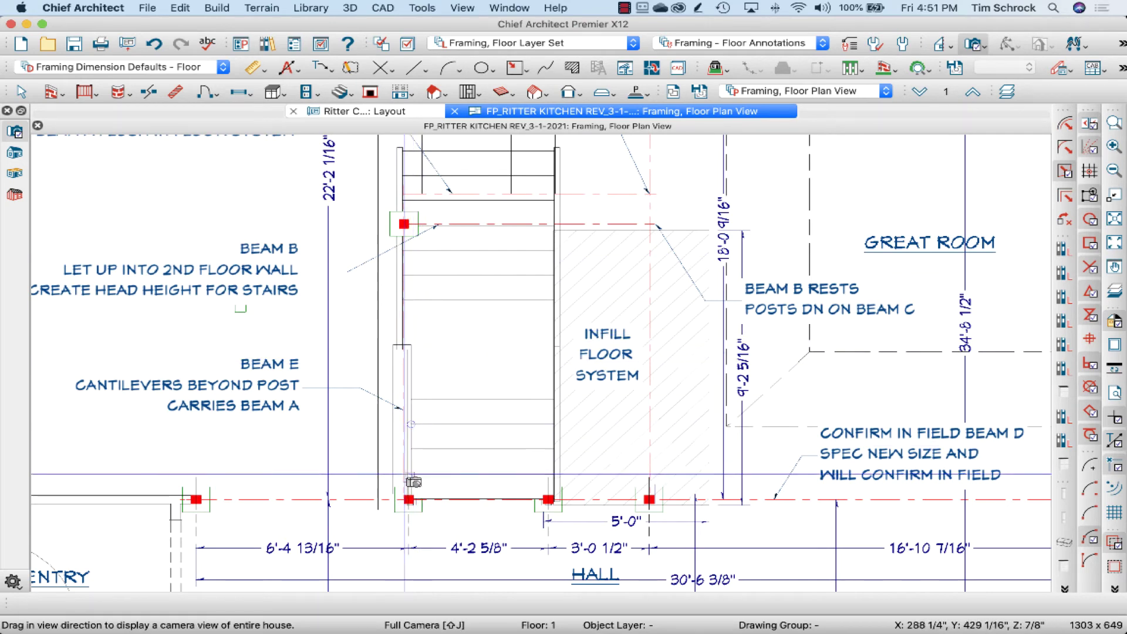
{"action": "scroll", "coordinate": [414, 482], "scroll_direction": "down", "scroll_amount": 2}
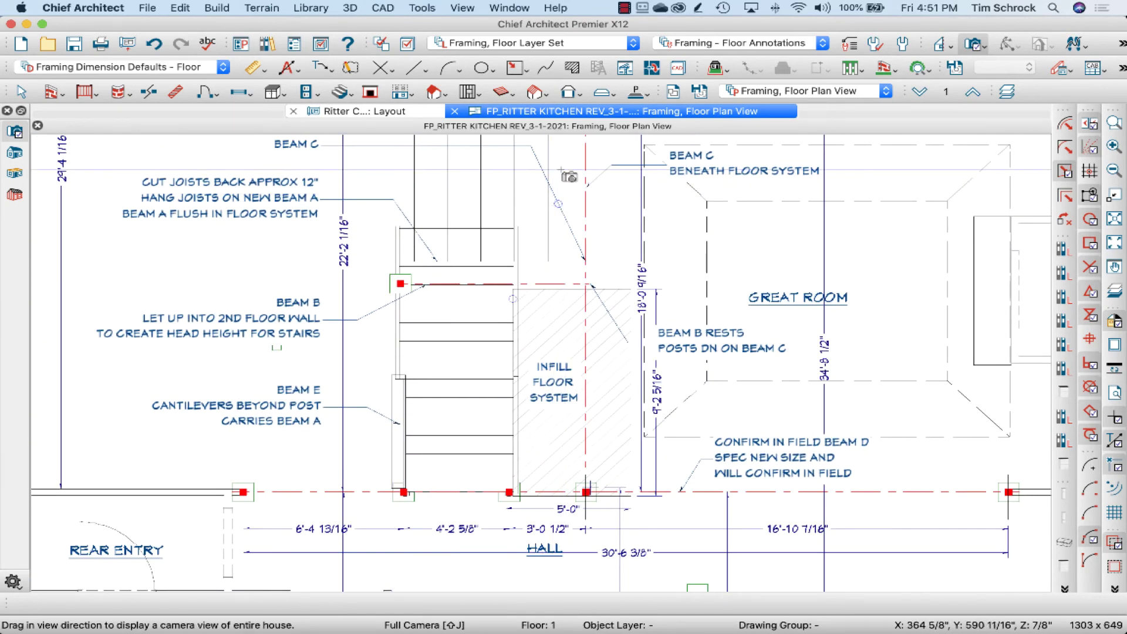
{"action": "left_click_drag", "start_coordinate": [564, 174], "coordinate": [488, 272]}
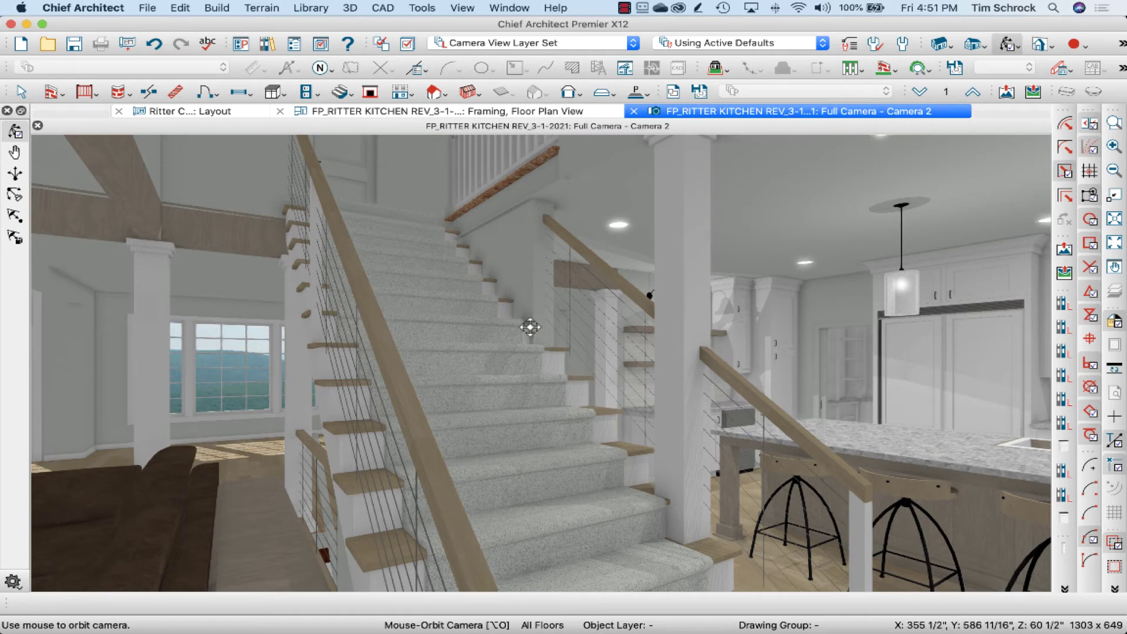
Orbit the Camera 2 view until it faces straight up the carpeted staircase.
{"action": "left_click_drag", "start_coordinate": [515, 328], "coordinate": [459, 329]}
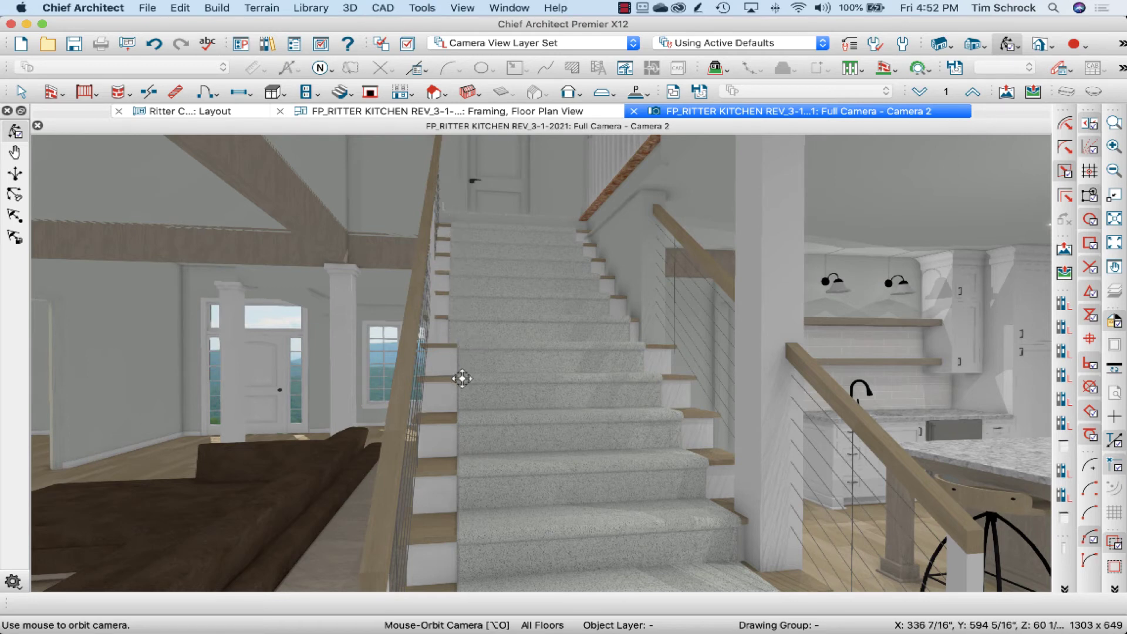
{"action": "left_click_drag", "start_coordinate": [534, 378], "coordinate": [492, 383]}
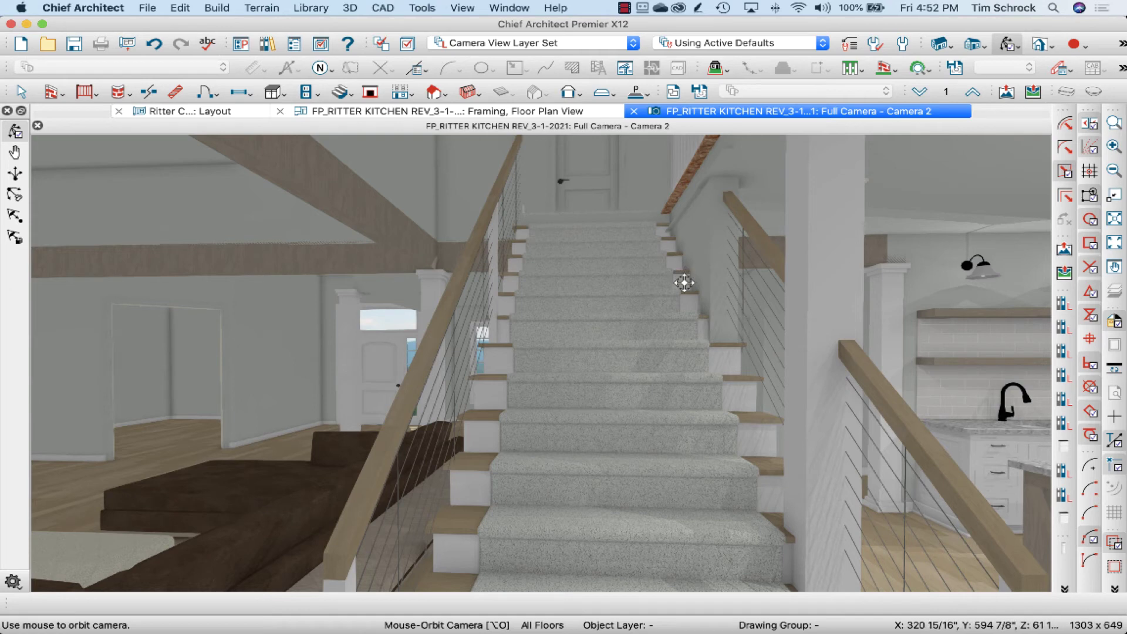
Set the stair's Runner Width to 36" on the Style page and apply it.
{"action": "key", "text": "space"}
{"action": "left_click", "coordinate": [623, 308]}
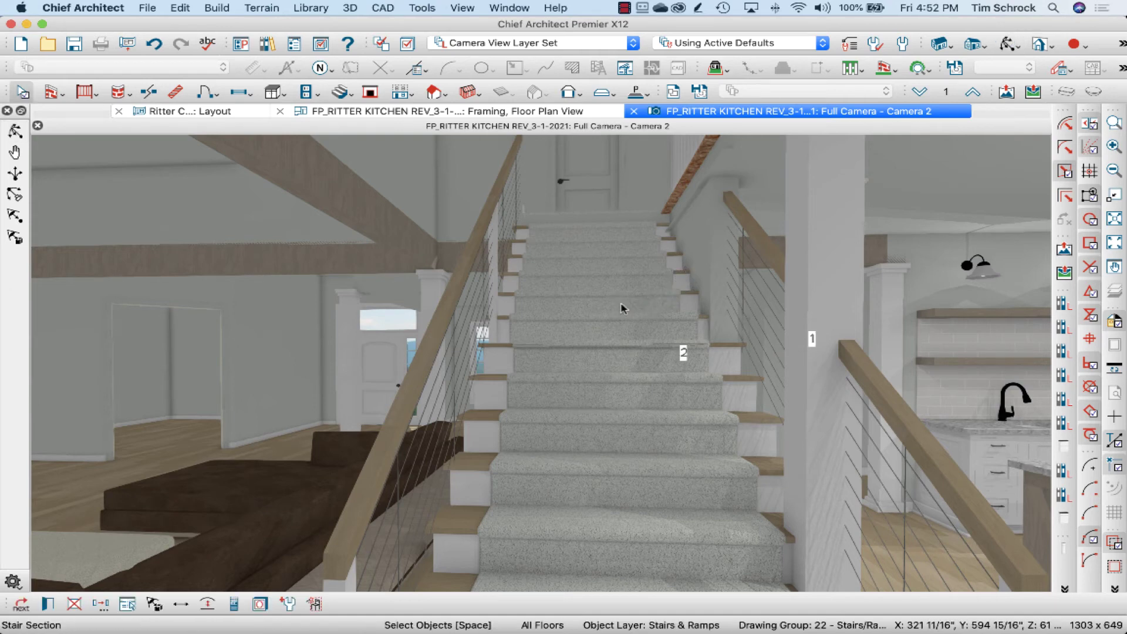
{"action": "double_click", "coordinate": [622, 308]}
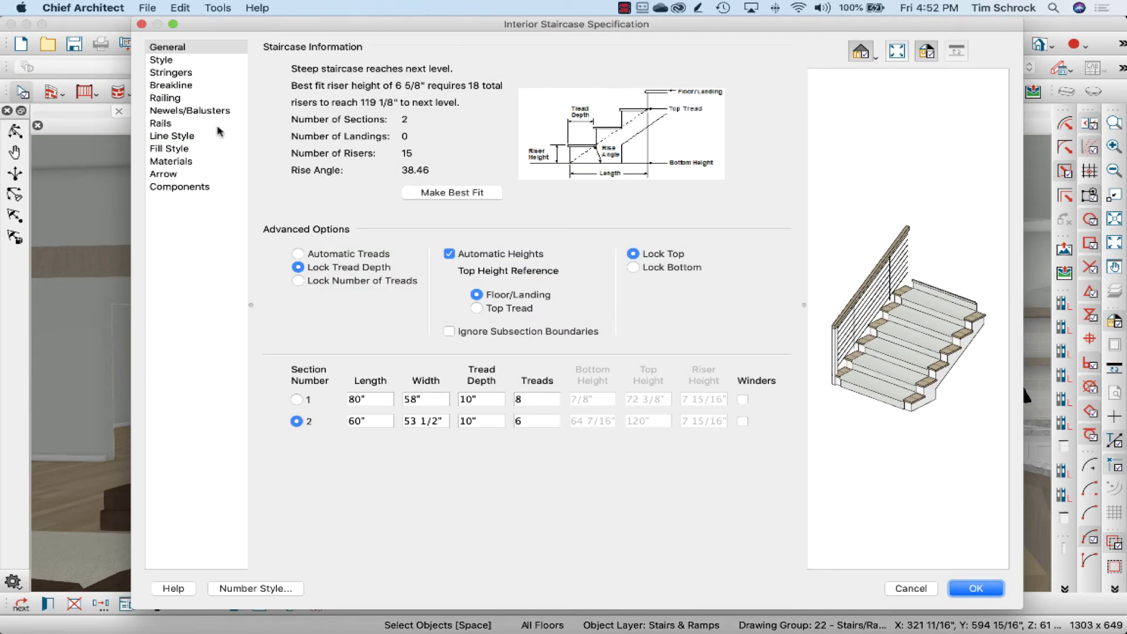
{"action": "left_click", "coordinate": [196, 66]}
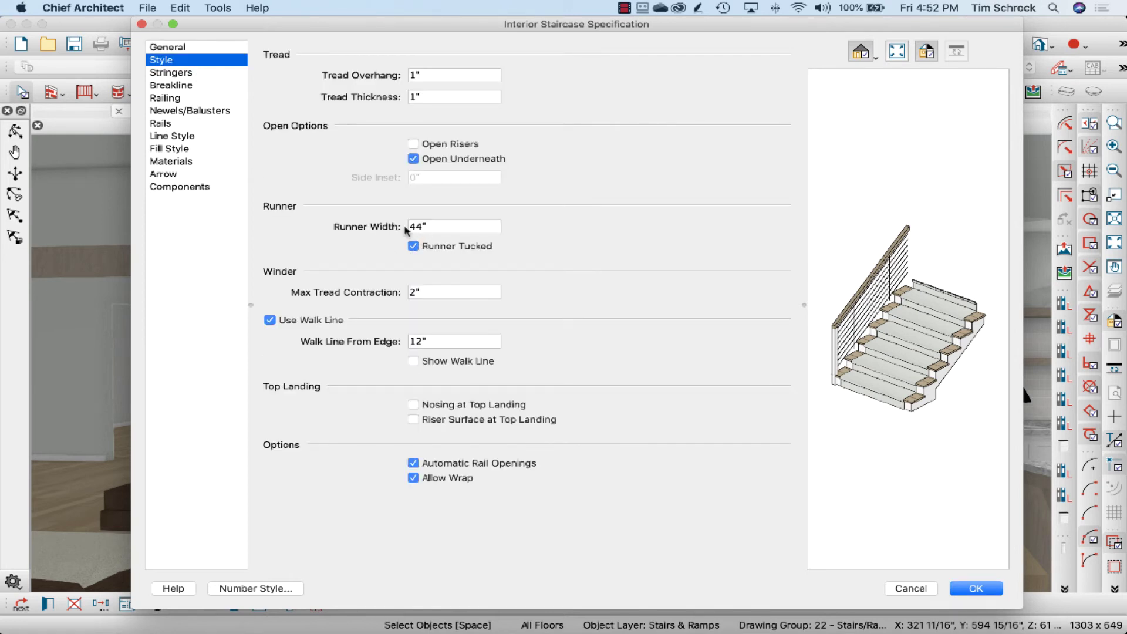
{"action": "left_click", "coordinate": [439, 226]}
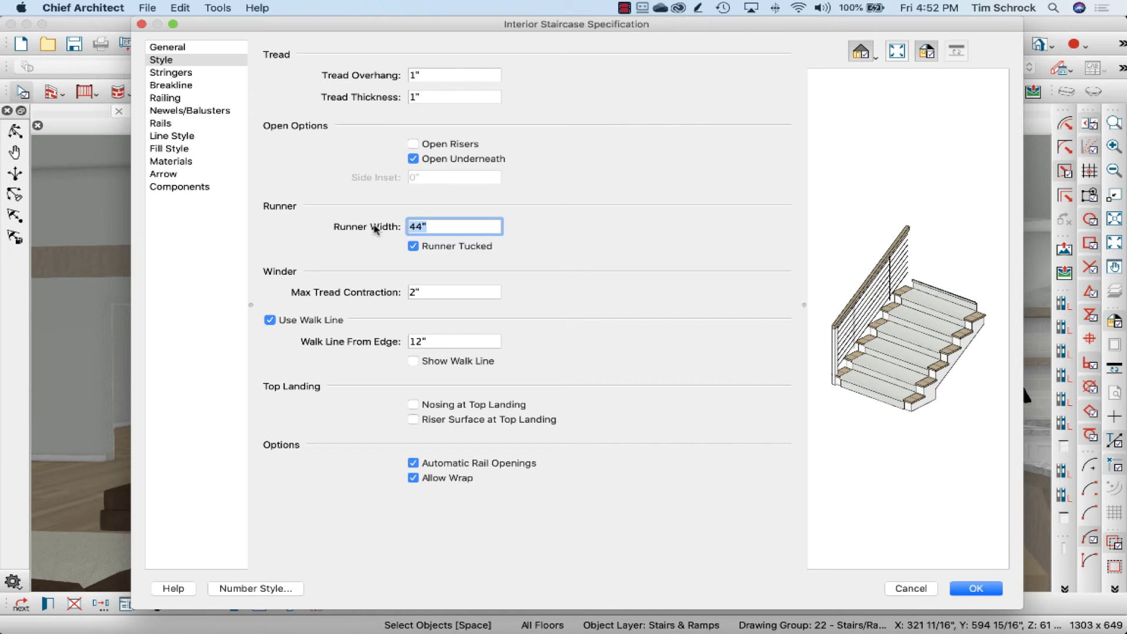
{"action": "type", "text": "36"}
{"action": "key", "text": "Tab"}
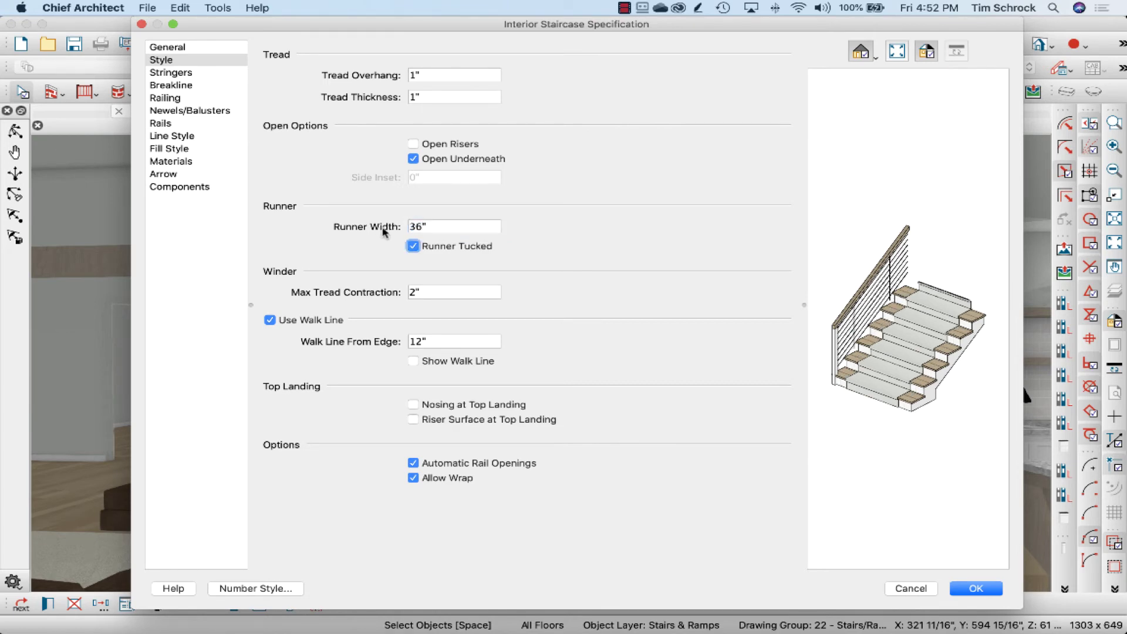
{"action": "key", "text": "Return"}
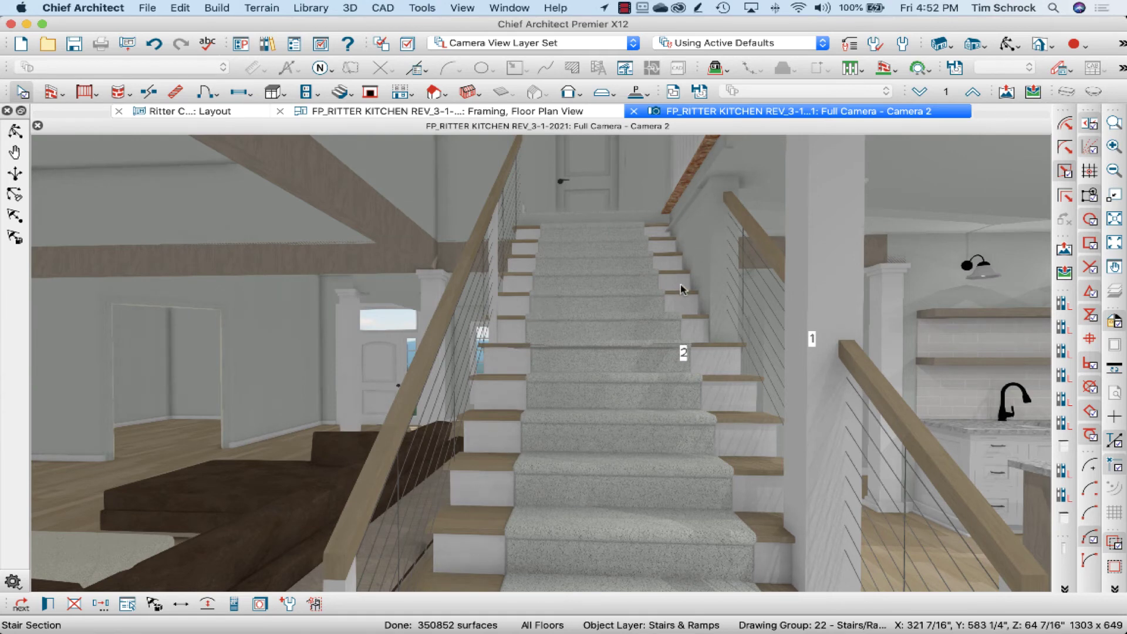
Reopen the stair's Style settings to verify the 36" runner, then cancel.
{"action": "double_click", "coordinate": [586, 307]}
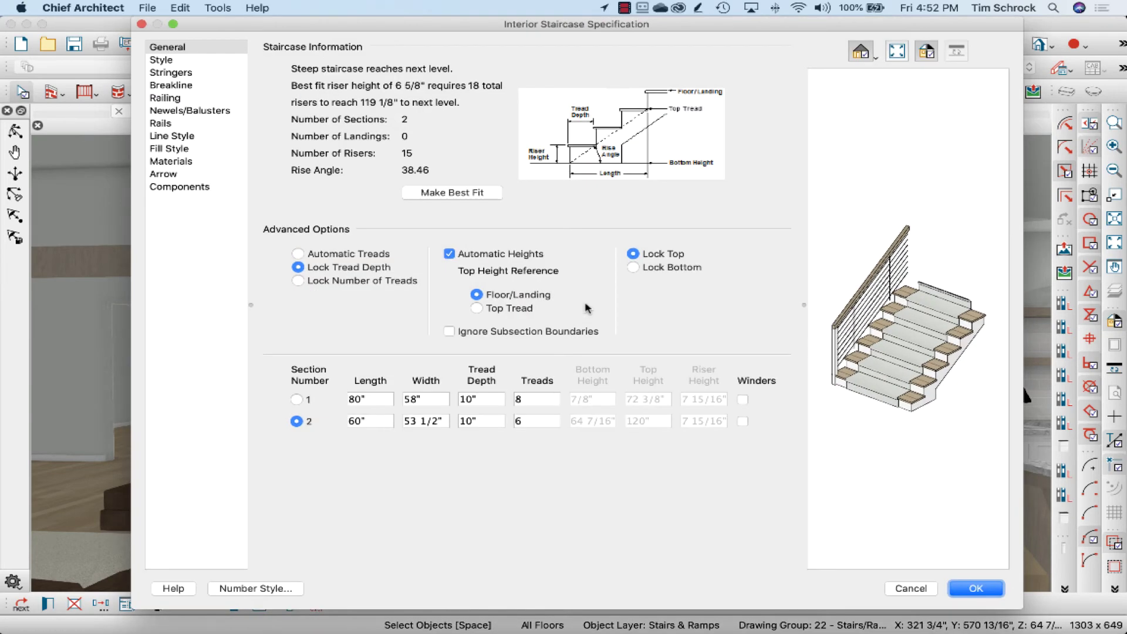
{"action": "left_click", "coordinate": [205, 62]}
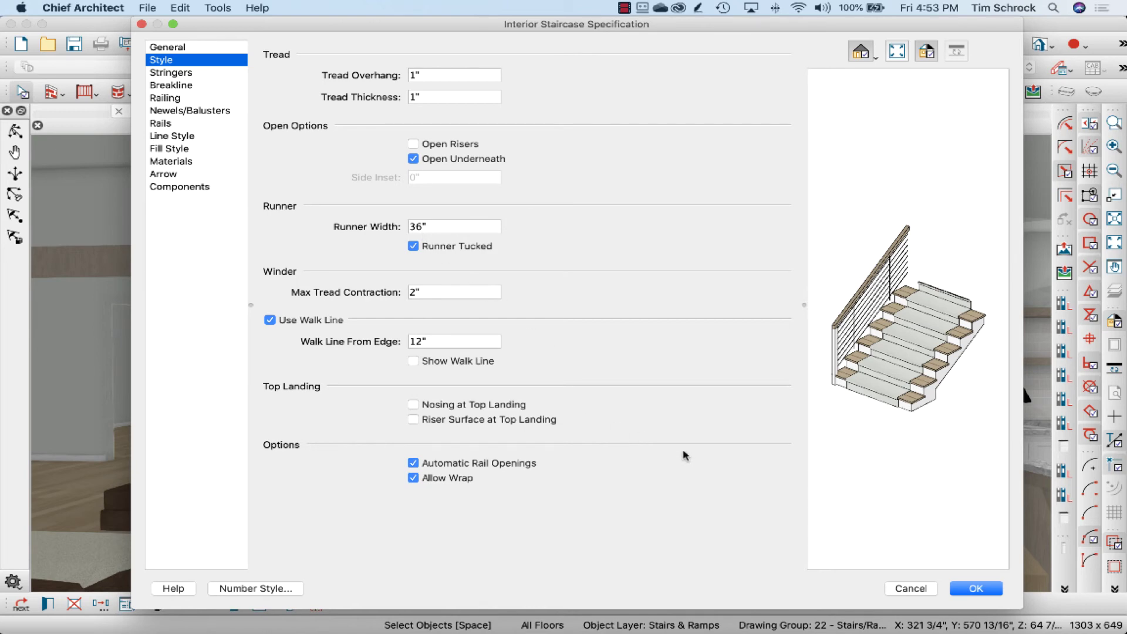
{"action": "left_click", "coordinate": [899, 591]}
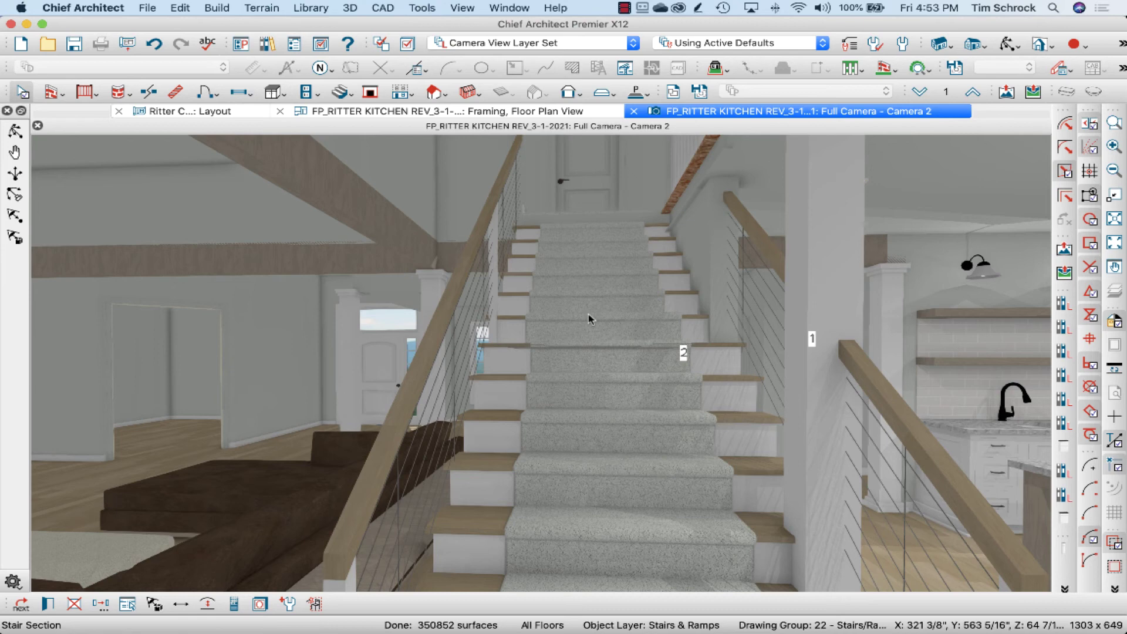
Orbit to show the kitchen, then select the lower stair section in the framing floor plan.
{"action": "left_click", "coordinate": [14, 133]}
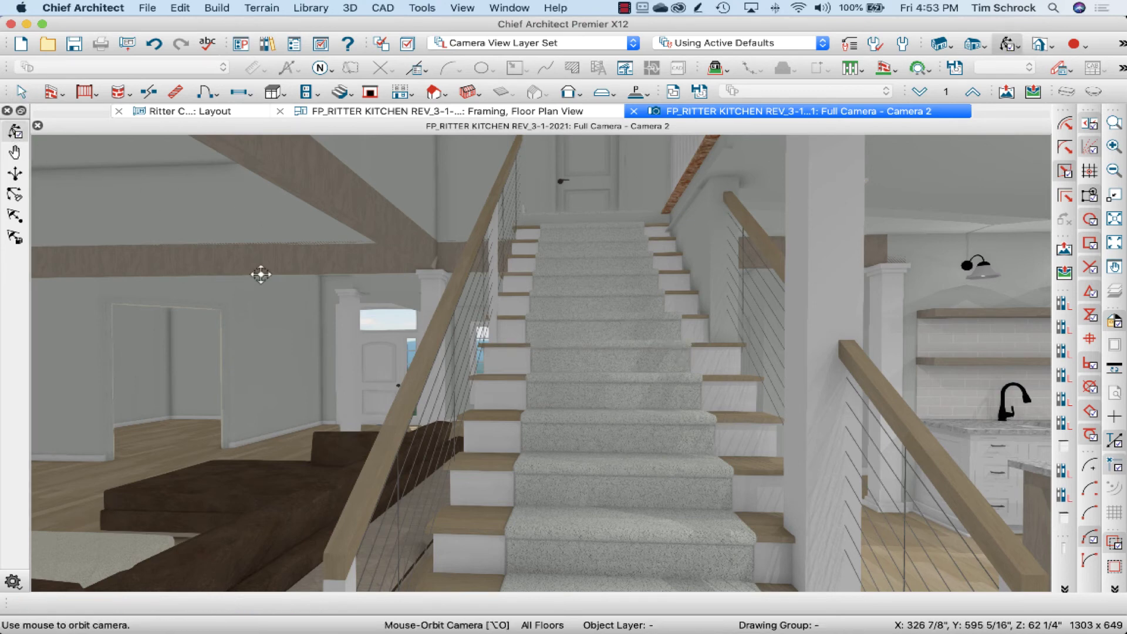
{"action": "left_click_drag", "start_coordinate": [438, 329], "coordinate": [505, 331]}
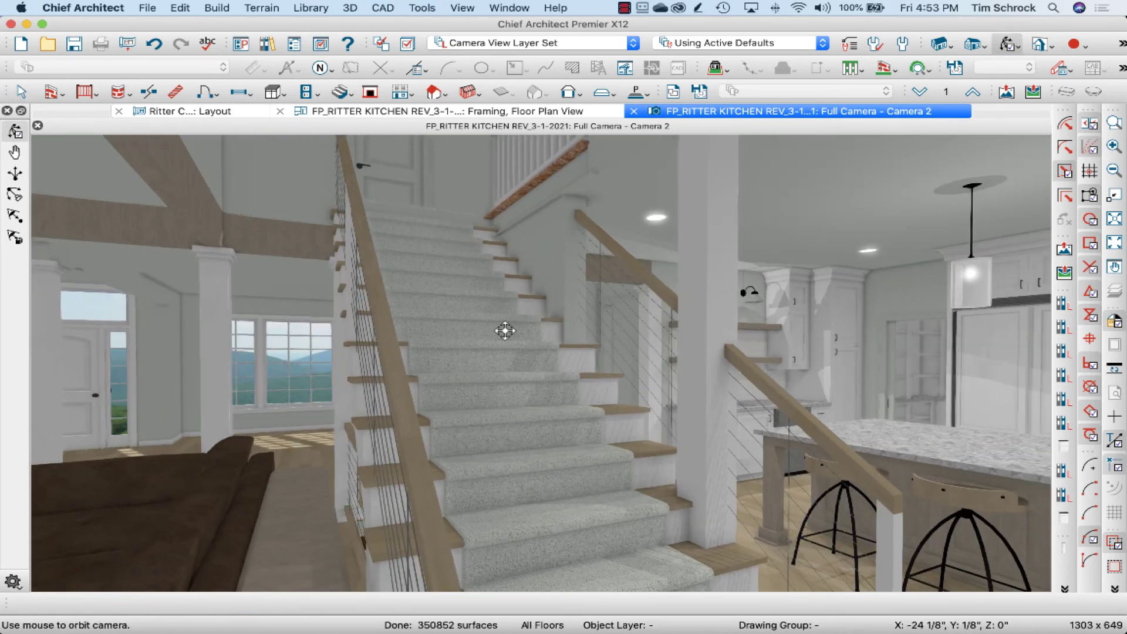
{"action": "left_click", "coordinate": [329, 111]}
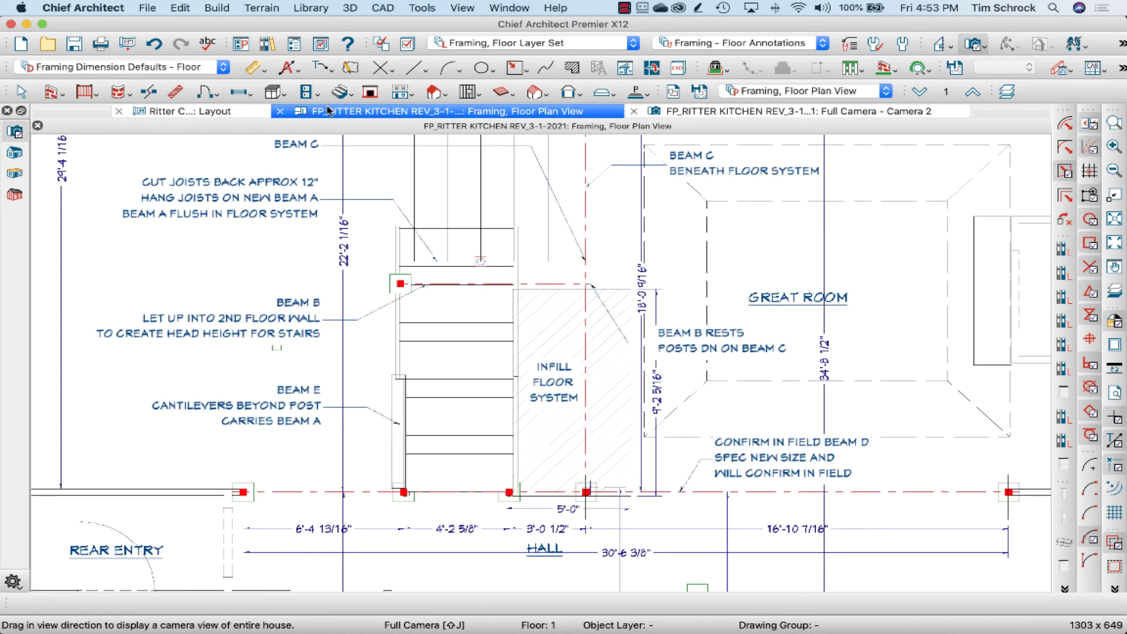
{"action": "key", "text": "space"}
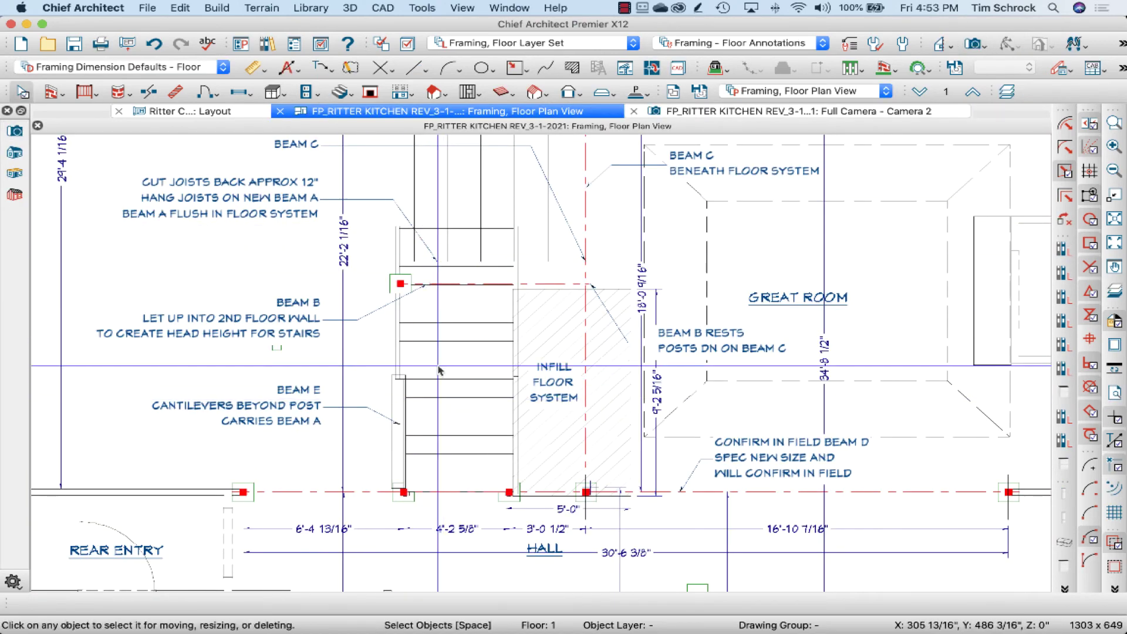
{"action": "left_click", "coordinate": [438, 349]}
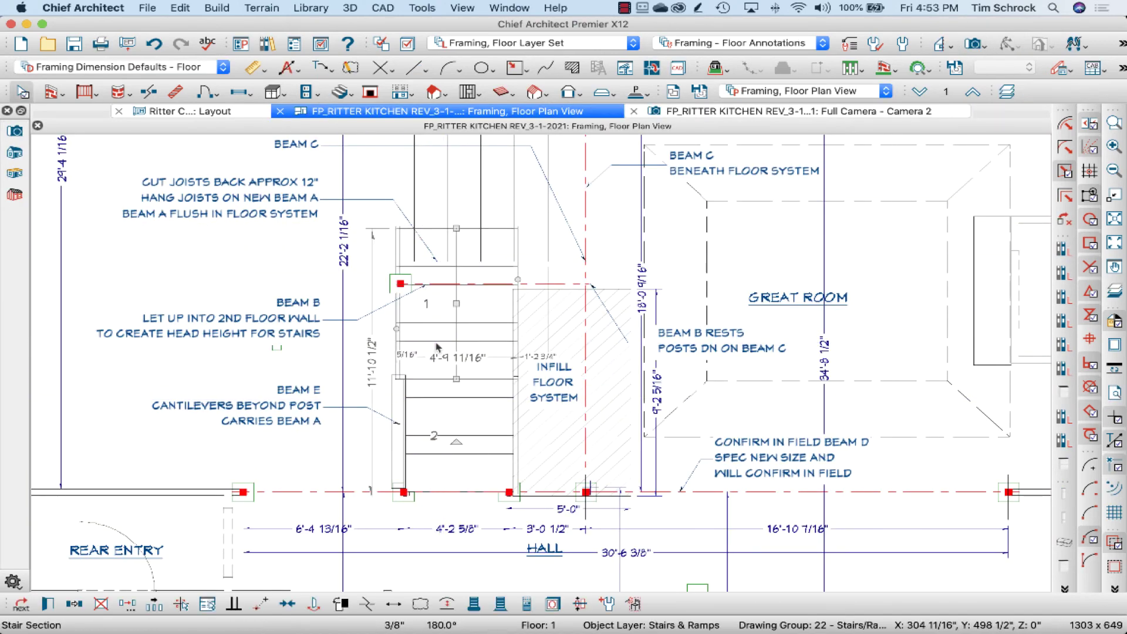
{"action": "left_click_drag", "start_coordinate": [438, 348], "coordinate": [440, 417]}
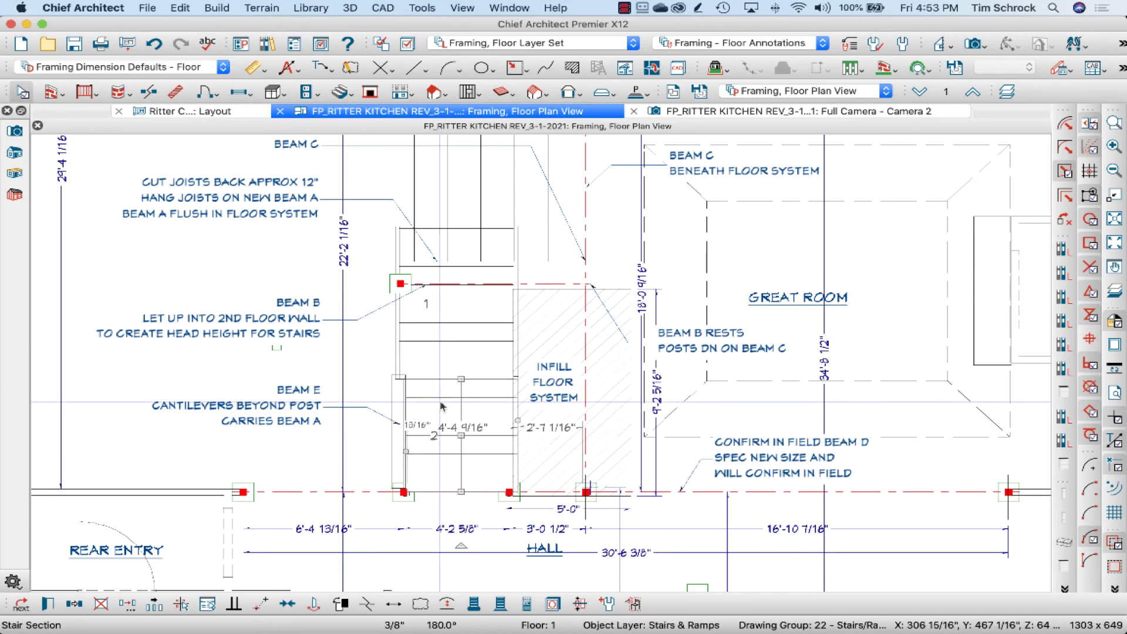
Add a breakline to the lower stair section, move it up, then remove it.
{"action": "left_click", "coordinate": [528, 603]}
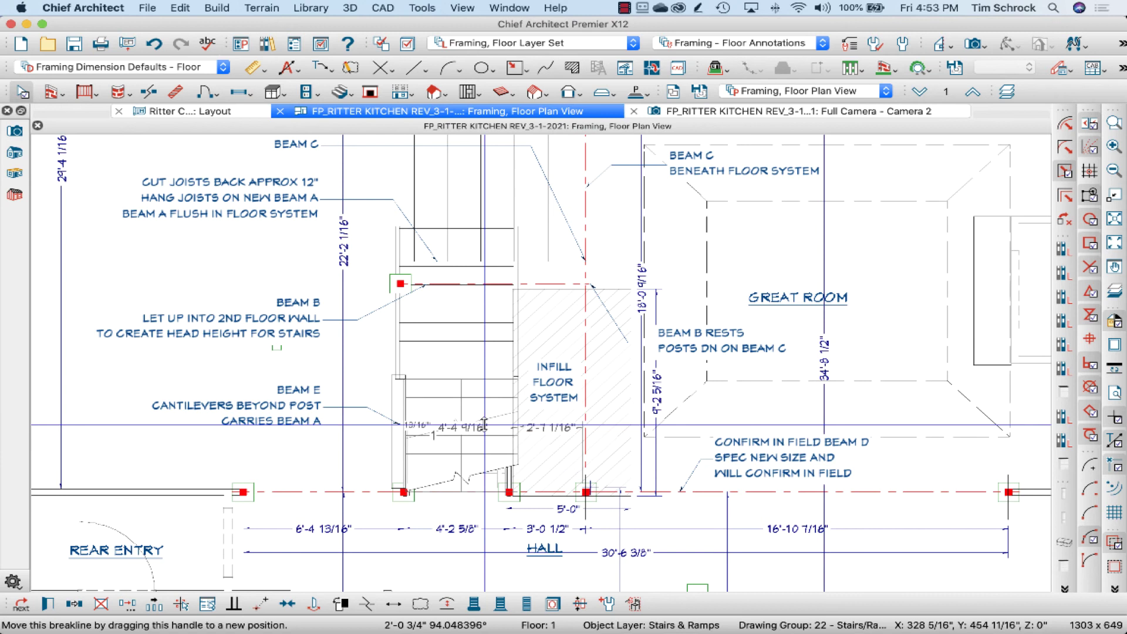
{"action": "left_click_drag", "start_coordinate": [484, 424], "coordinate": [461, 417]}
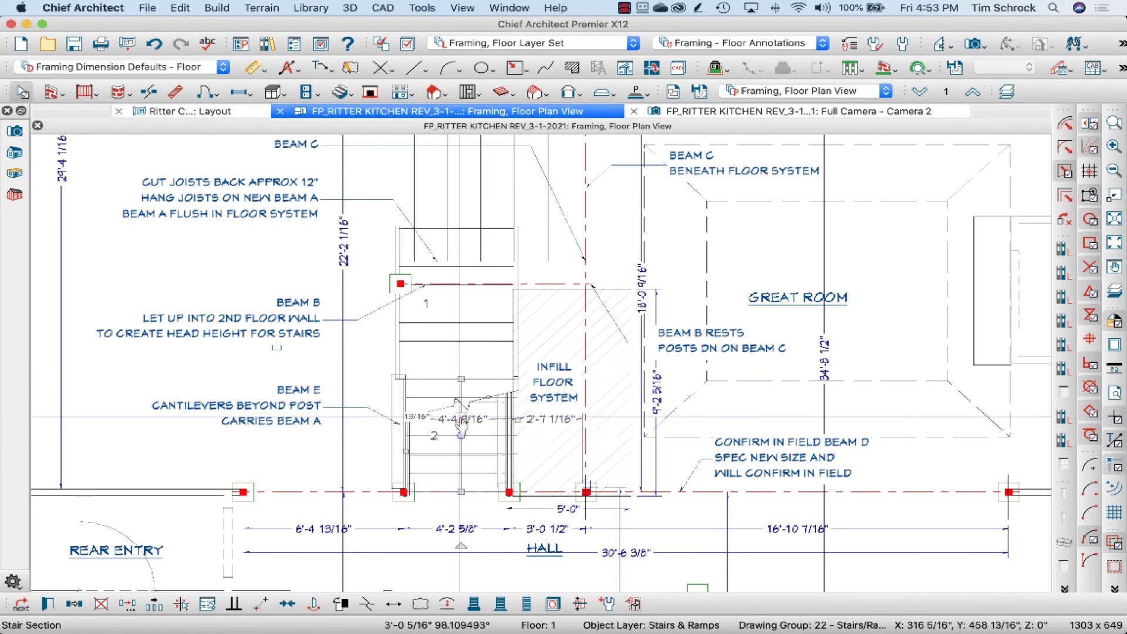
{"action": "left_click", "coordinate": [482, 392]}
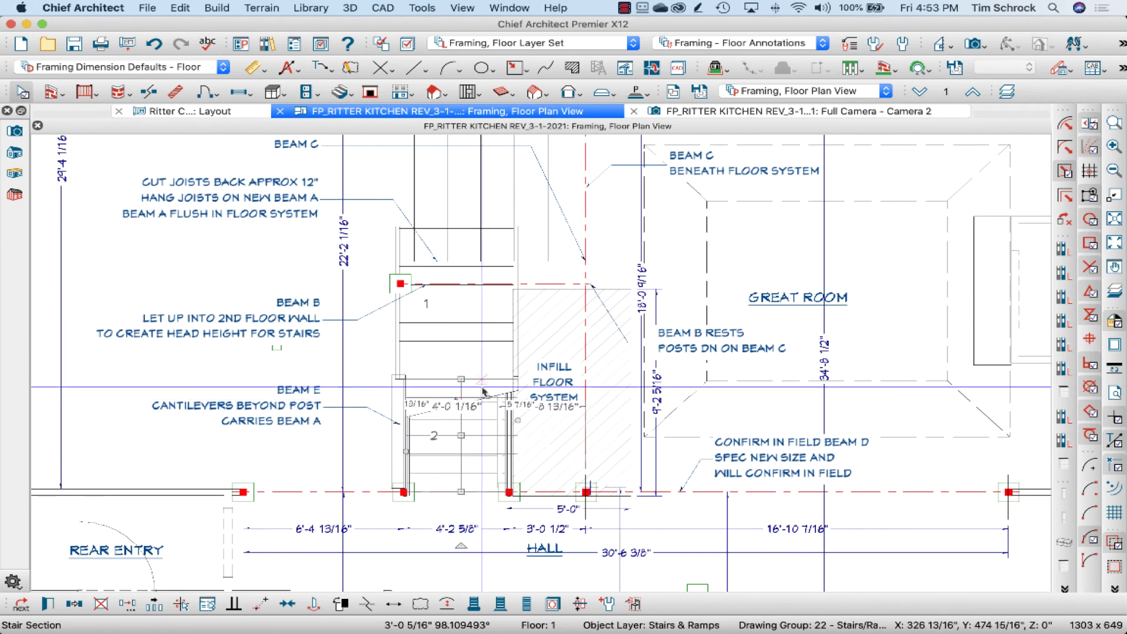
{"action": "left_click", "coordinate": [526, 608]}
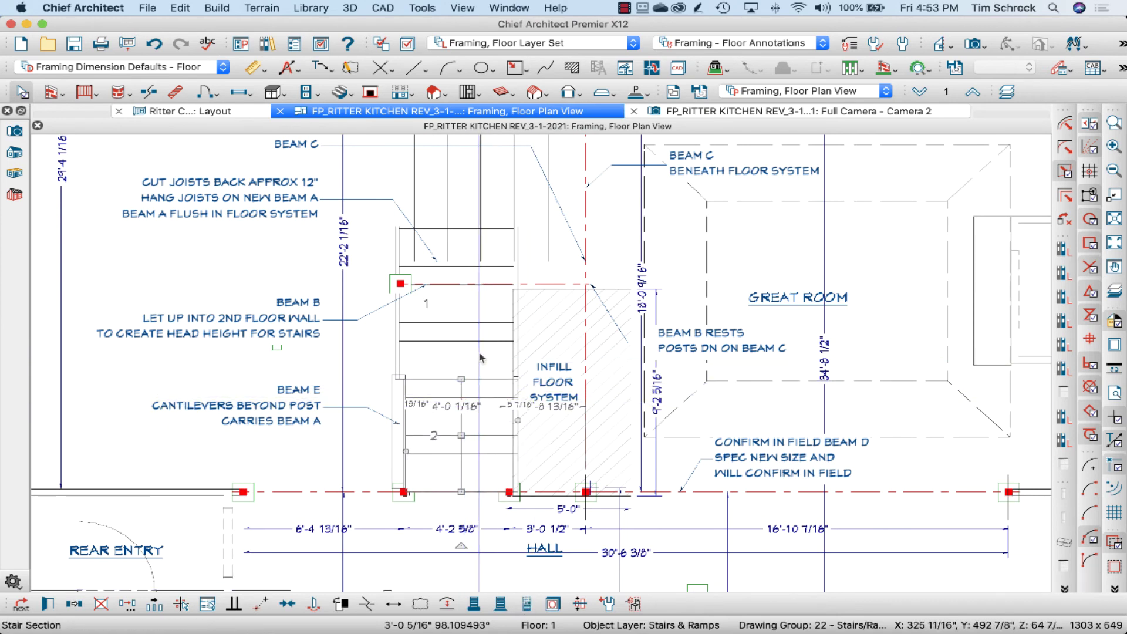
Add a new breakline across the stair section and drag it to a new position.
{"action": "left_click", "coordinate": [423, 288]}
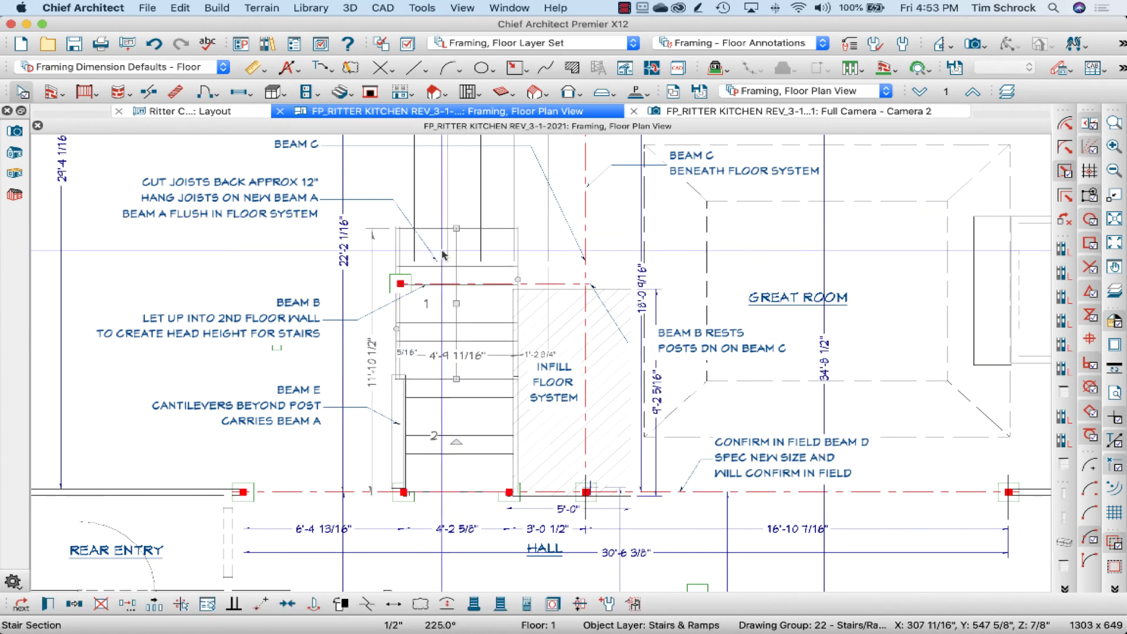
{"action": "left_click", "coordinate": [527, 609]}
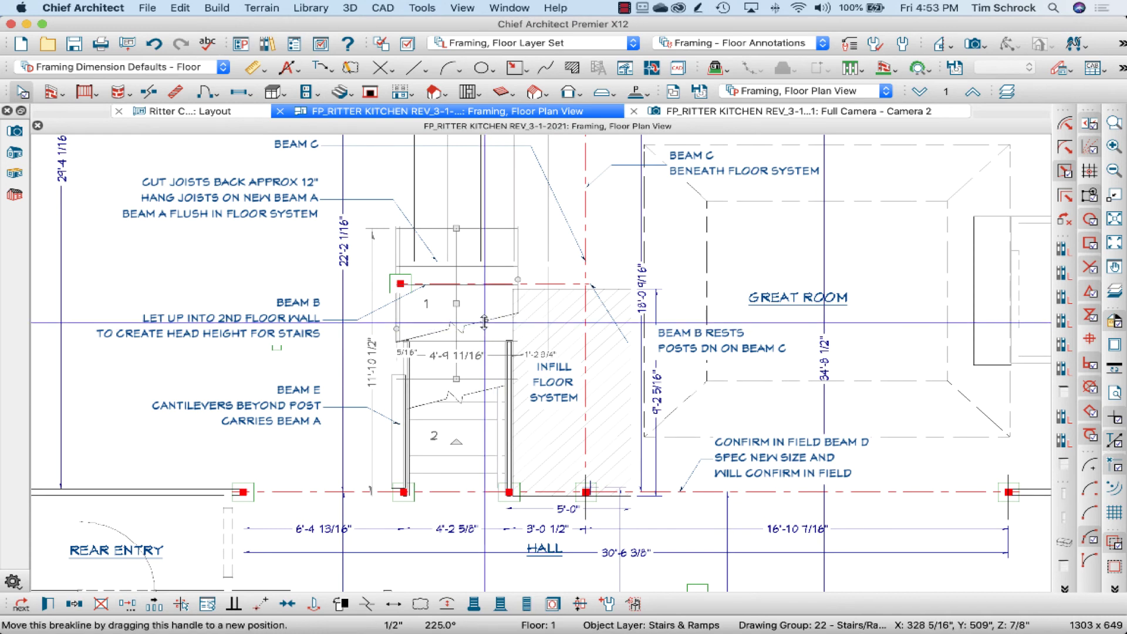
{"action": "left_click_drag", "start_coordinate": [486, 321], "coordinate": [480, 338]}
{"action": "key", "text": "Escape"}
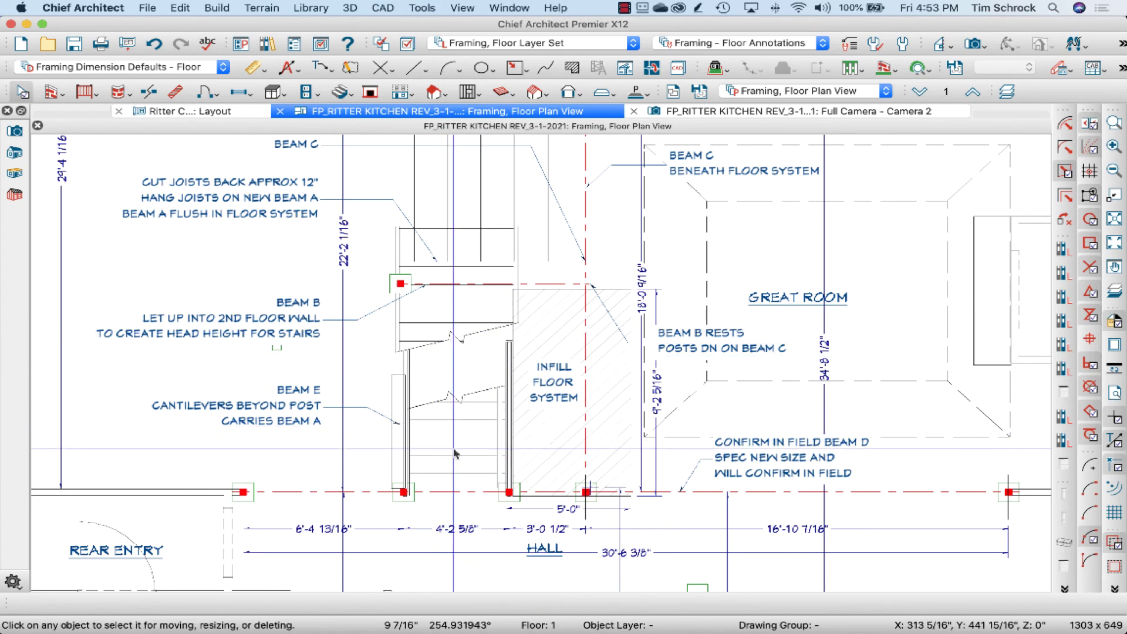
Move the stair breakline down, then back up near Beam B to enlarge section 2.
{"action": "left_click", "coordinate": [468, 325]}
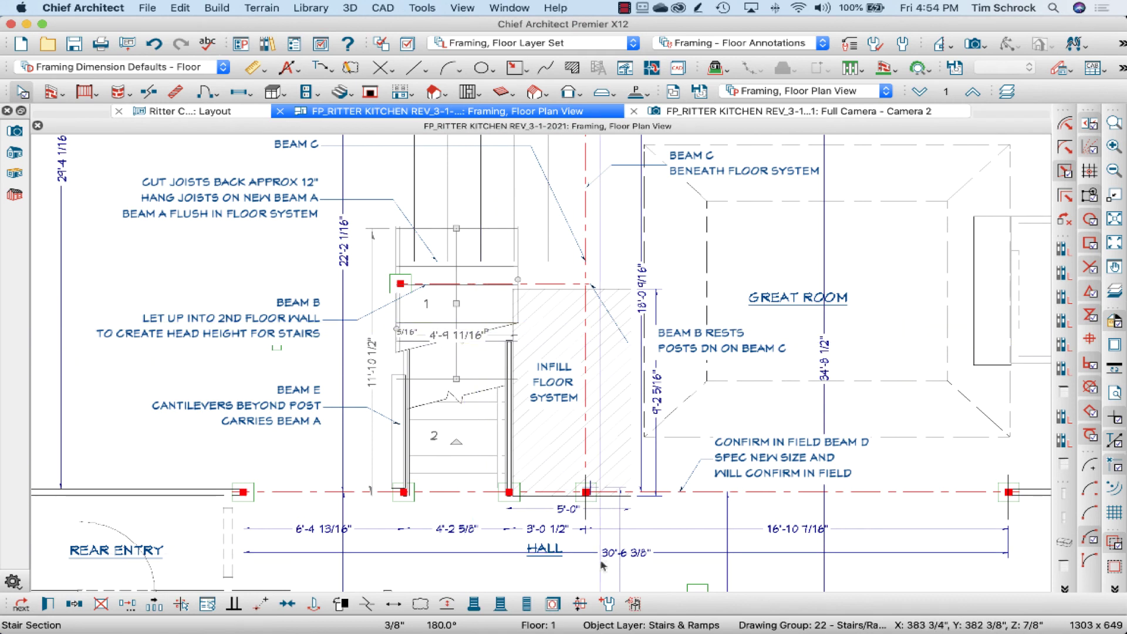
{"action": "left_click", "coordinate": [486, 330]}
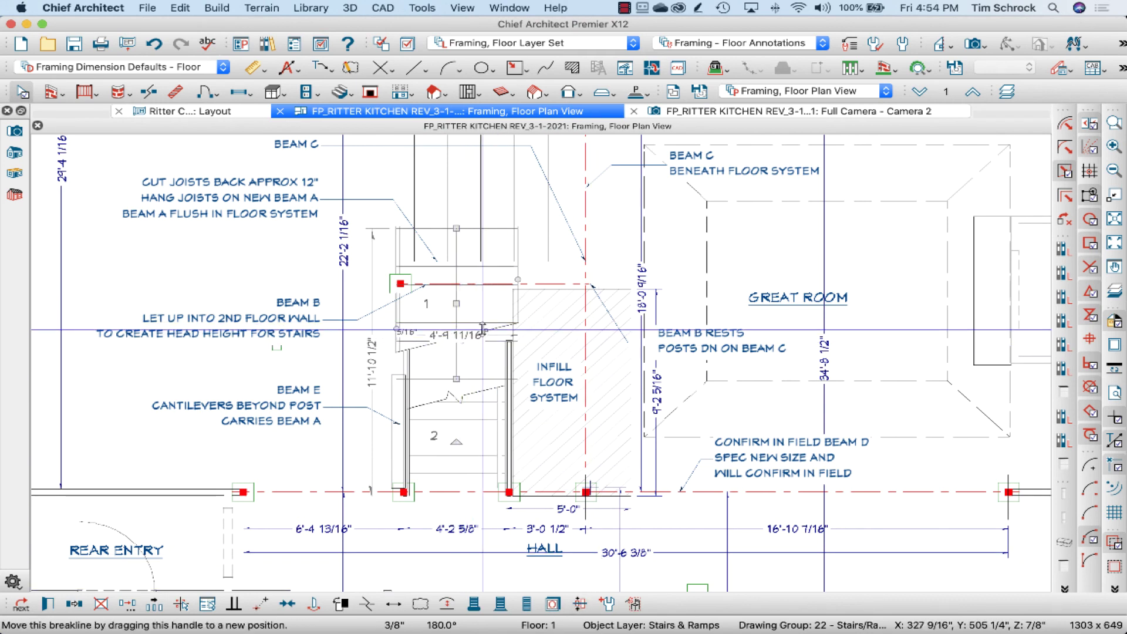
{"action": "left_click_drag", "start_coordinate": [485, 330], "coordinate": [490, 347]}
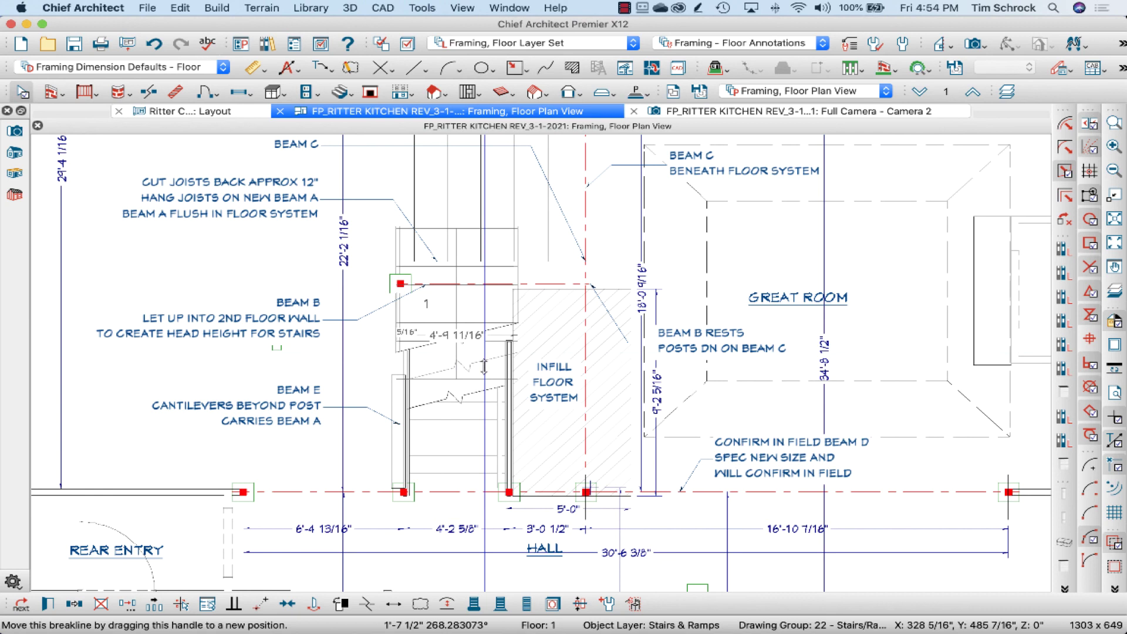
{"action": "key", "text": "Escape"}
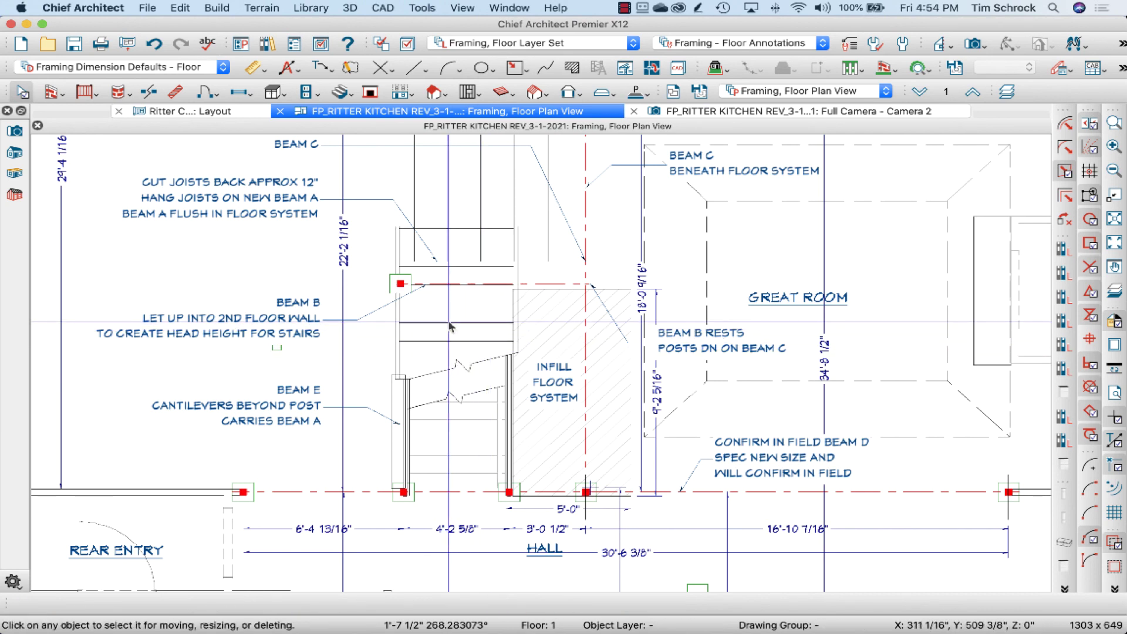
{"action": "left_click", "coordinate": [474, 353]}
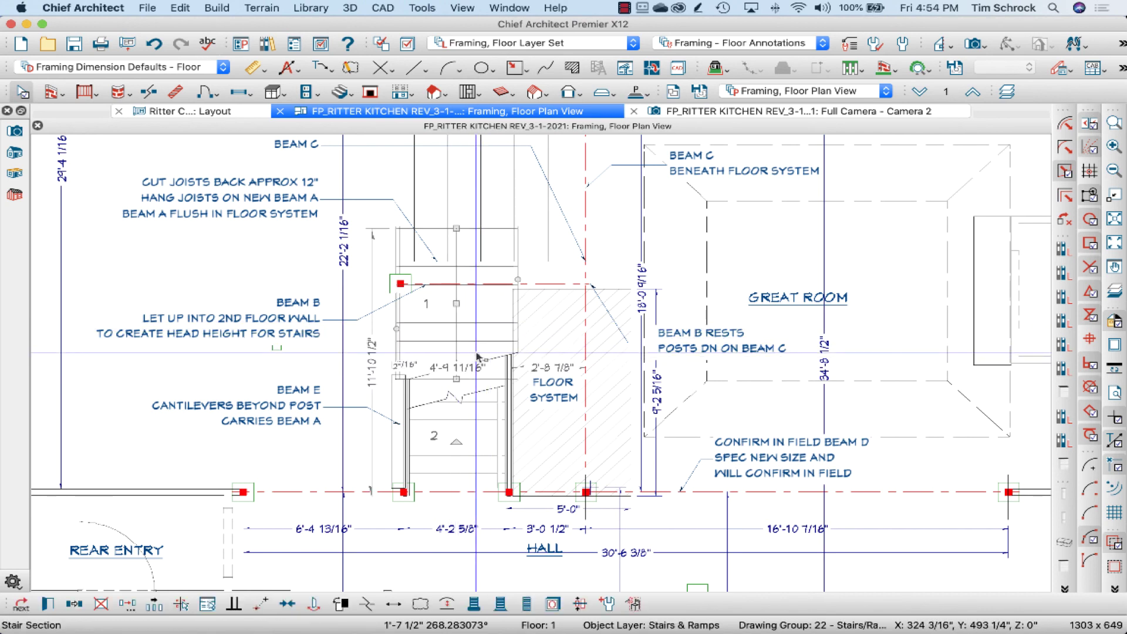
{"action": "left_click_drag", "start_coordinate": [487, 371], "coordinate": [482, 329]}
{"action": "key", "text": "Escape"}
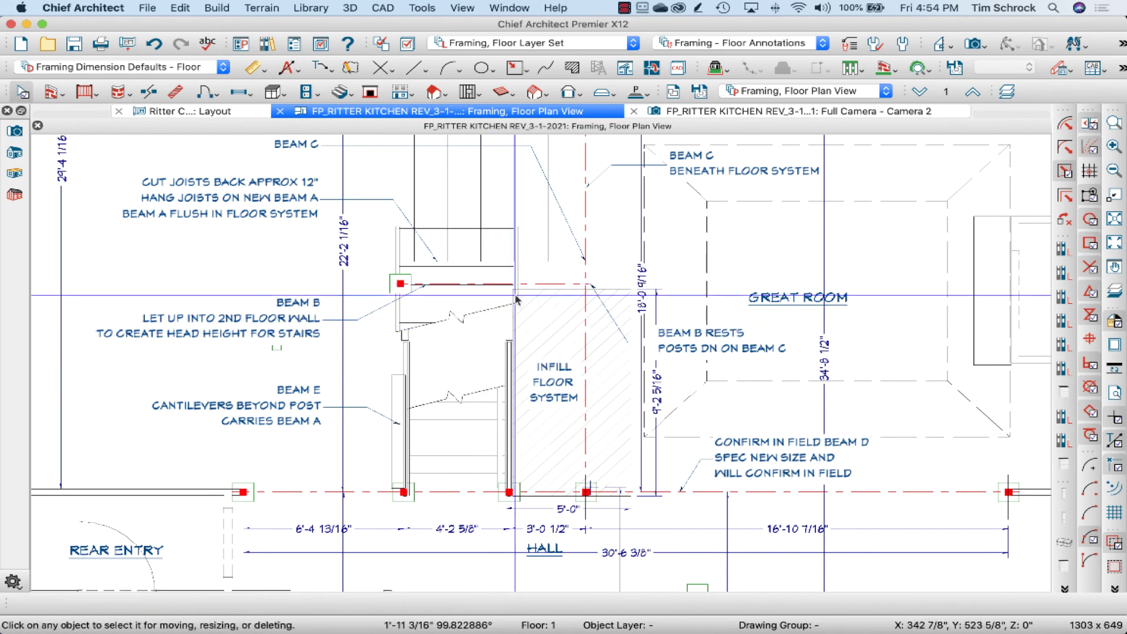
{"action": "left_click", "coordinate": [464, 317]}
{"action": "key", "text": "Escape"}
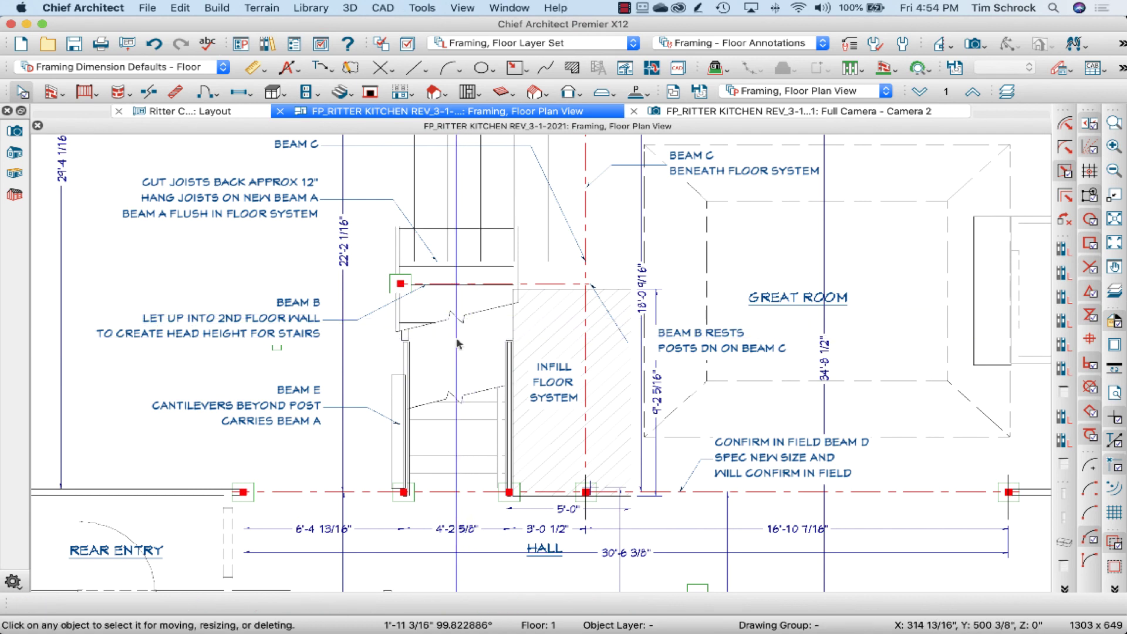